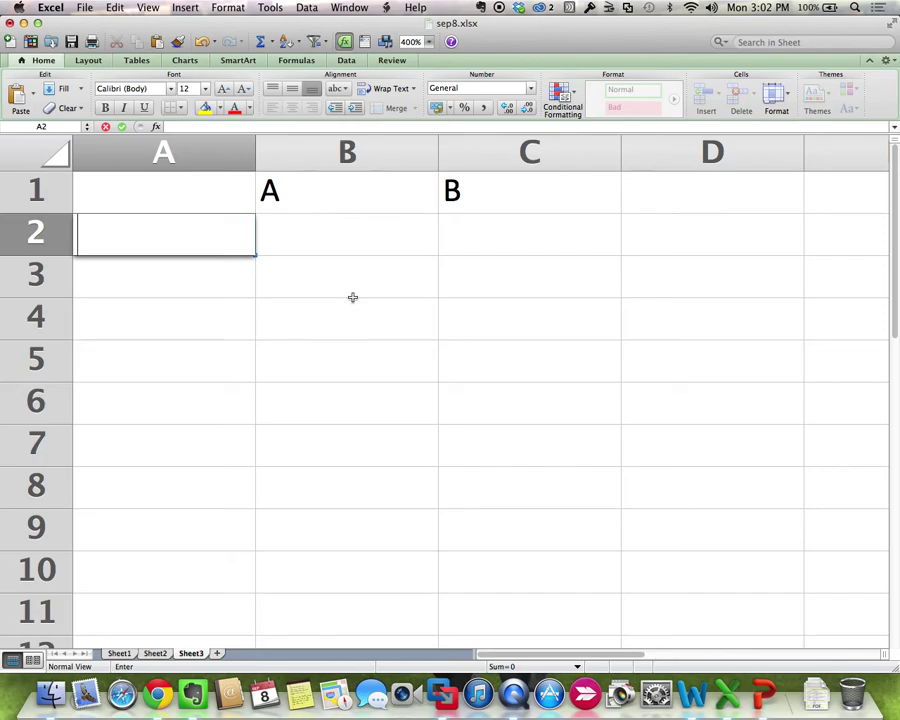
Label cells A2 to A5 as profit, growth, return and risk
type("t")
key("Return")
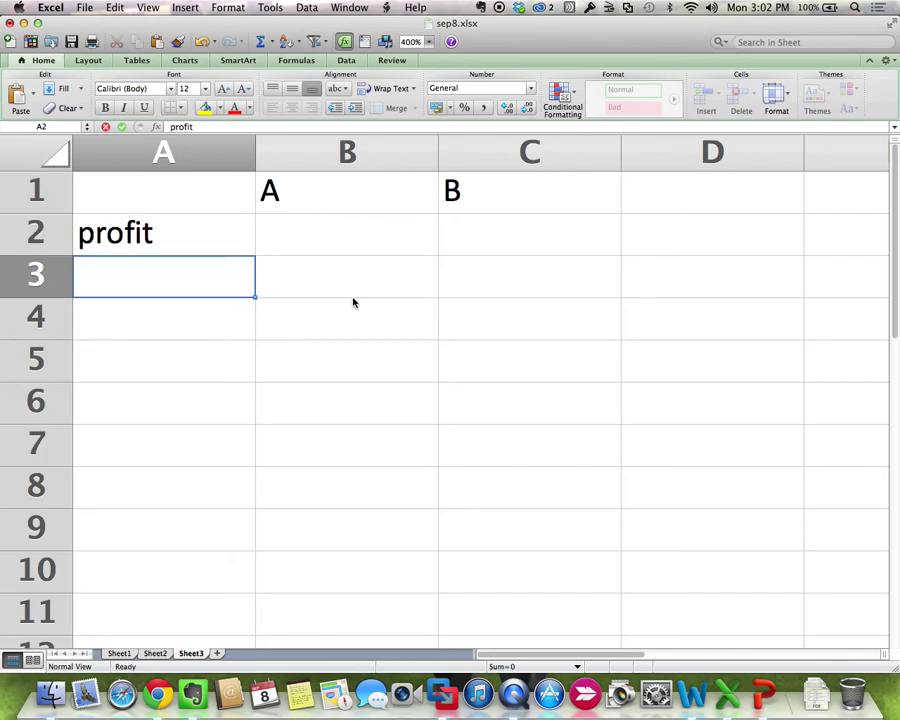
type("growth")
key("Return")
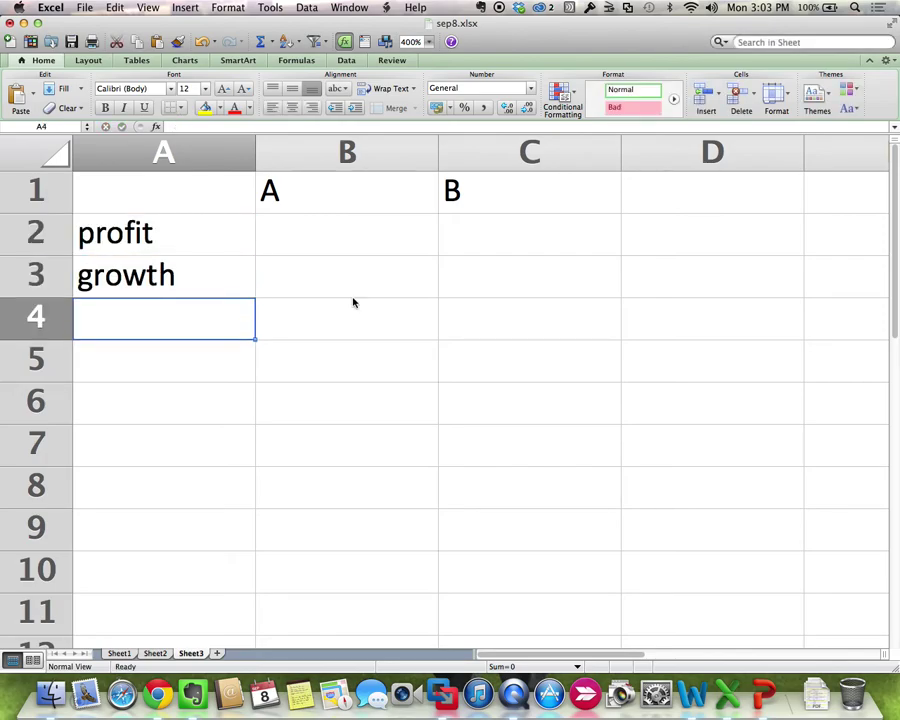
type("return")
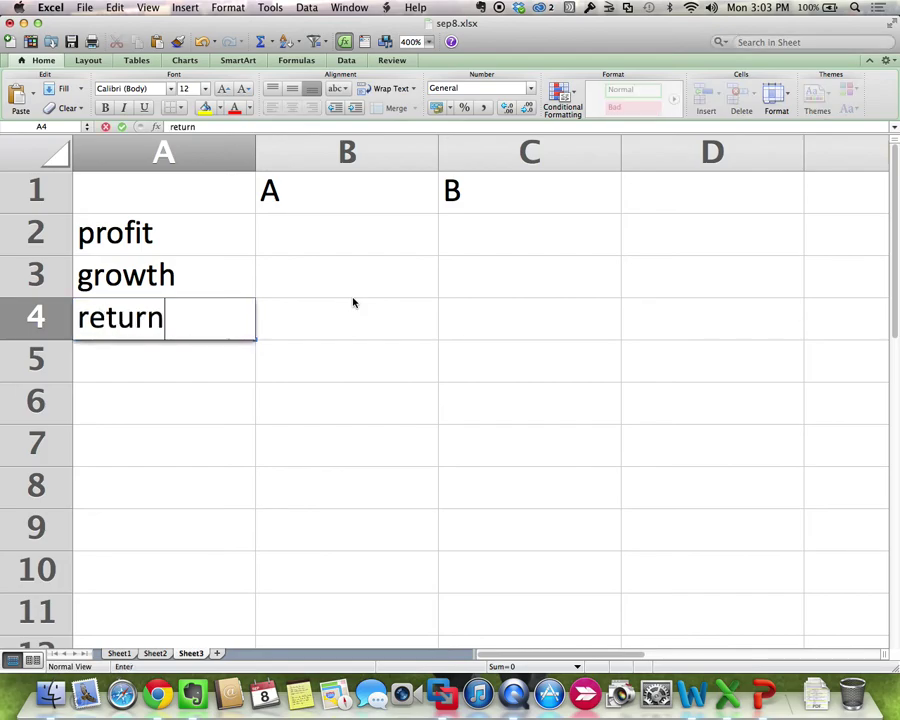
key("Return")
type("risk")
key("Return")
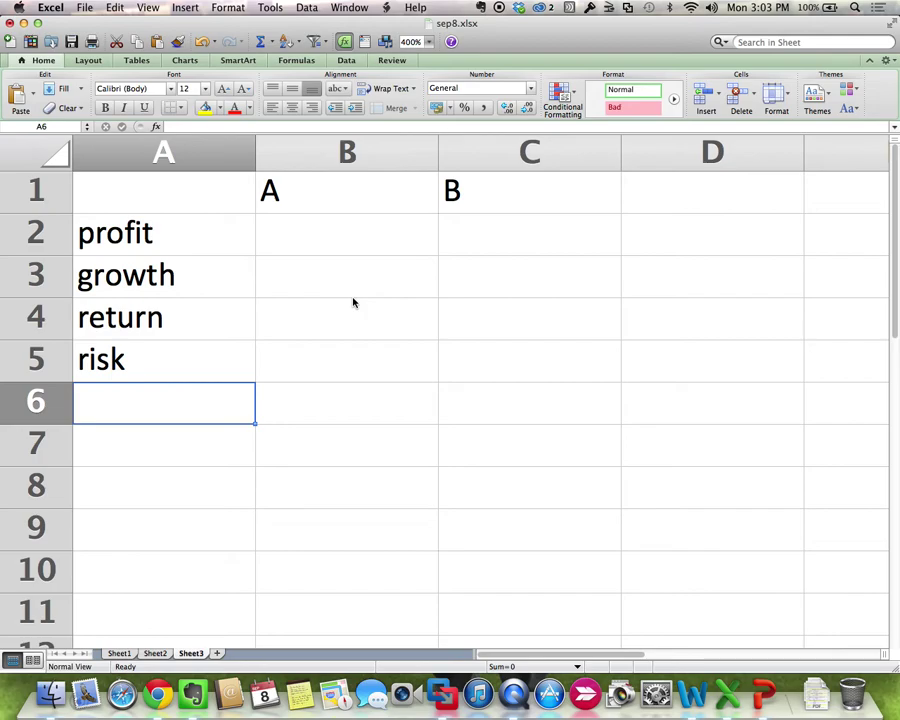
left_click(249, 229)
left_click(250, 272)
left_click(205, 335)
left_click(193, 369)
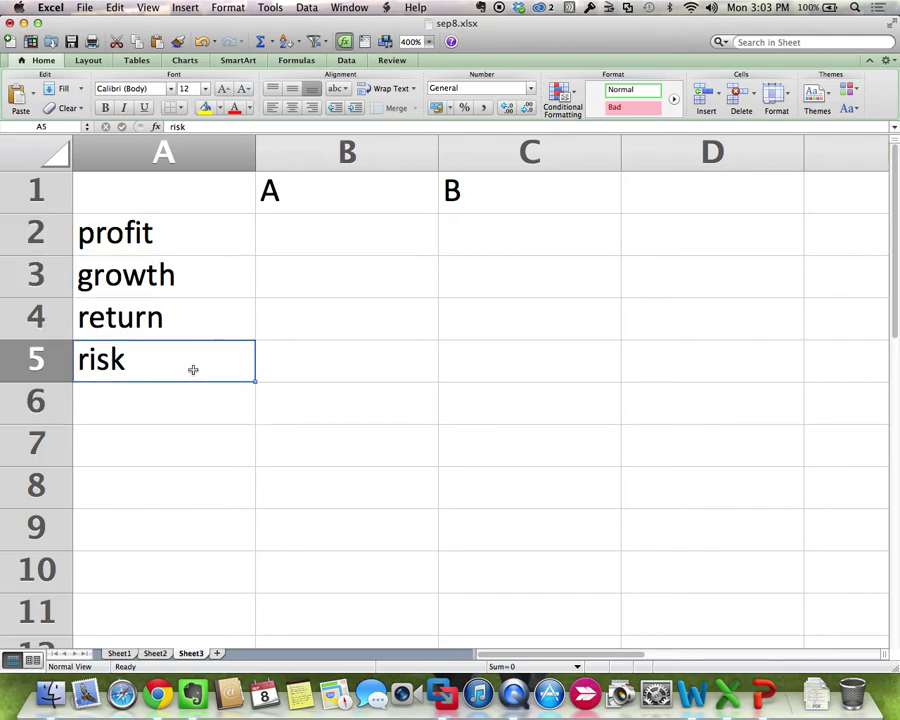
Label cell A7 as value, leaving a blank row below the risk label
left_click(134, 441)
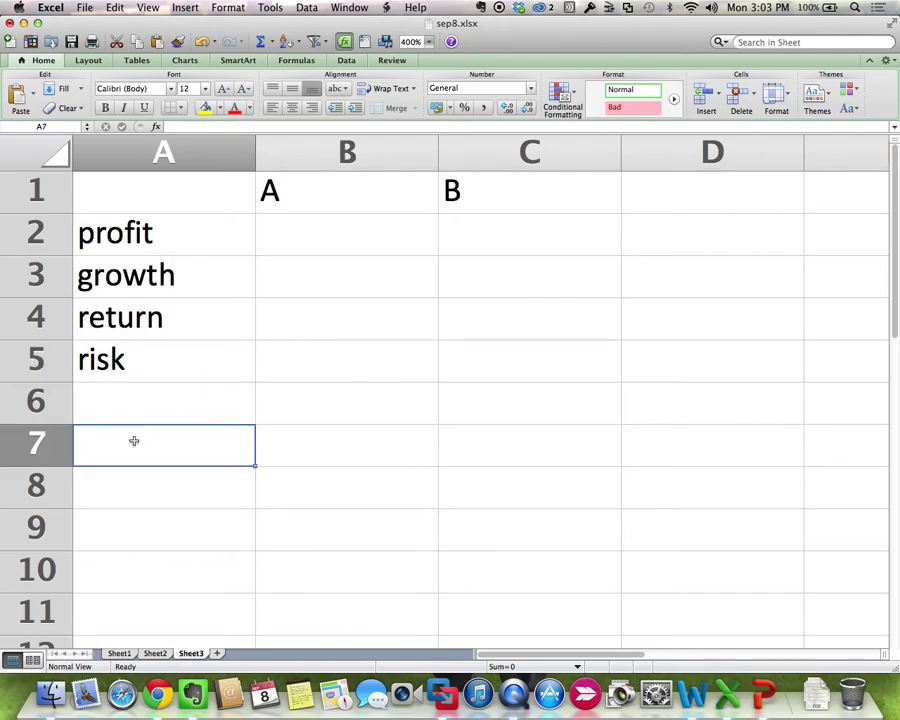
type("value")
key("Return")
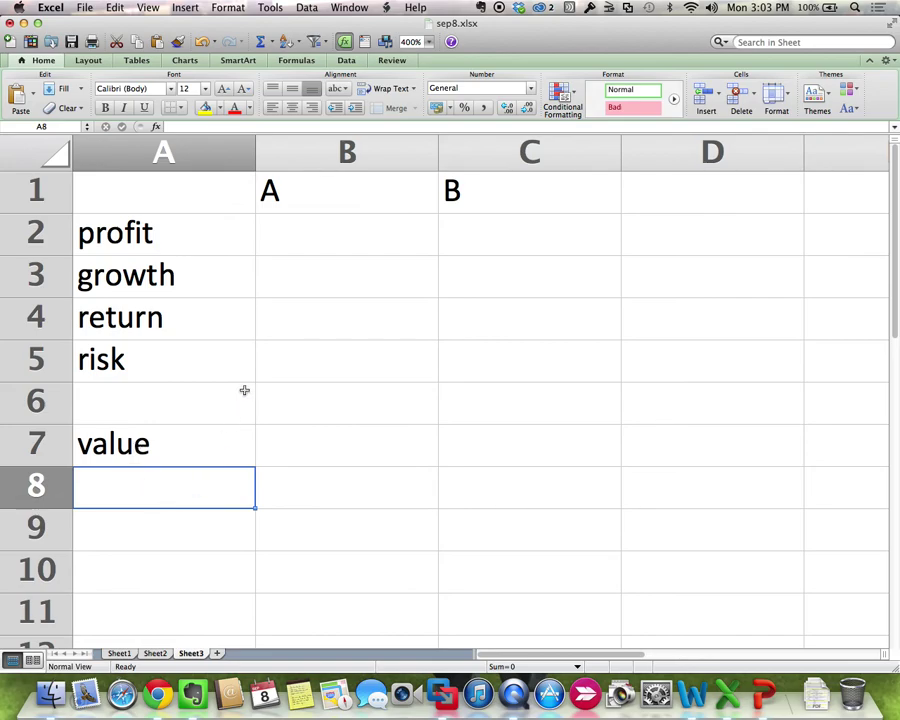
Look up the starting income on slide 9 in PowerPoint and enter a profit of 100 for companies A and B in Excel
left_click(359, 246)
key("super+Tab")
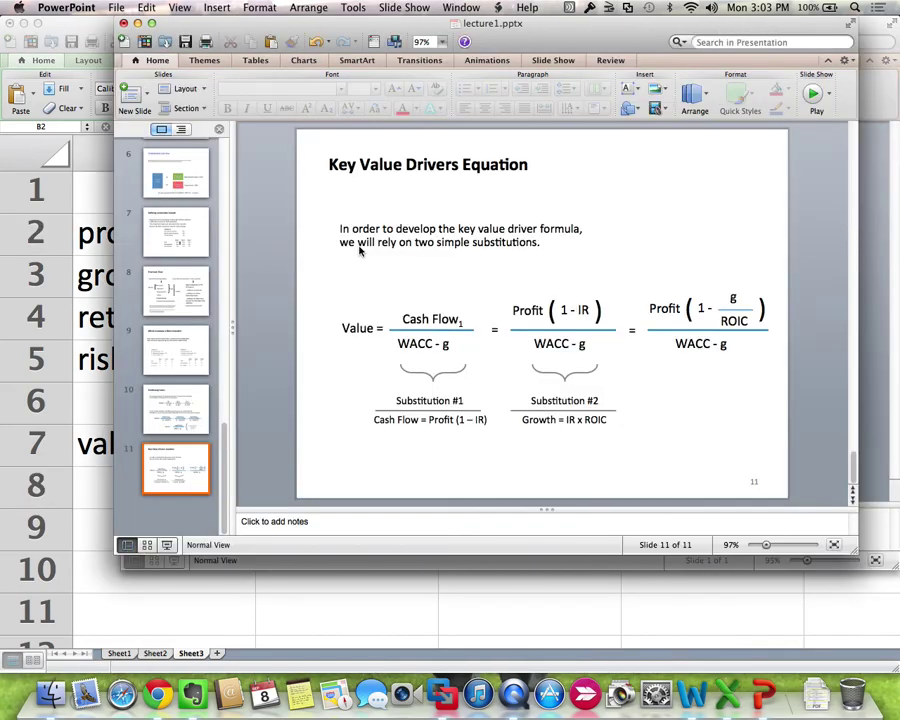
scroll(430, 248, "up", 2)
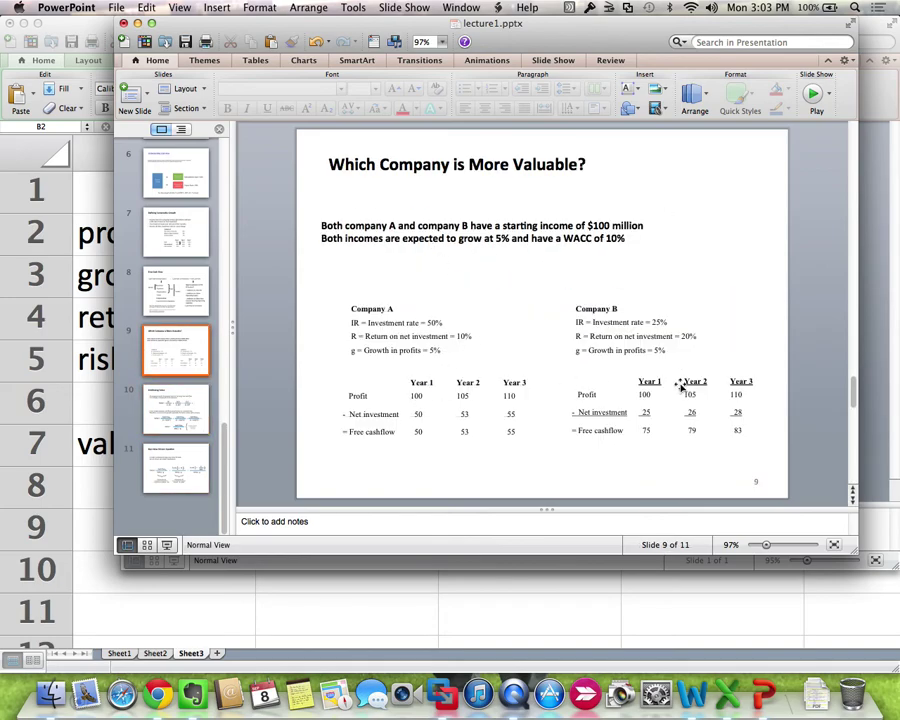
key("super+Tab")
type("100")
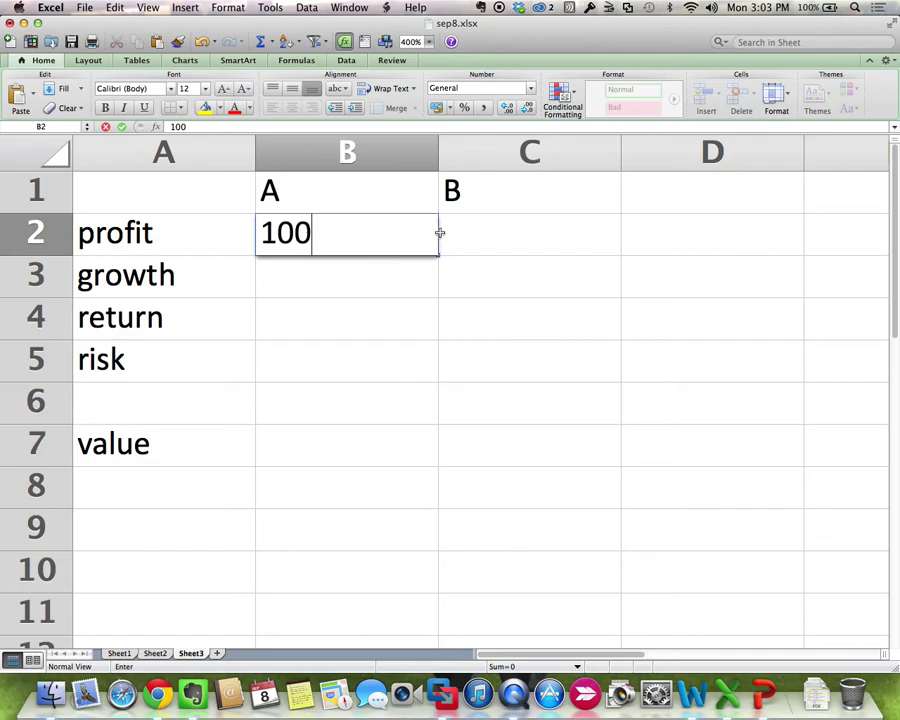
key("Tab")
type("100")
key("Return")
Check the growth rate on the PowerPoint slide and enter 5% growth for both companies in B3 and C3 of the Excel sheet
key("Left")
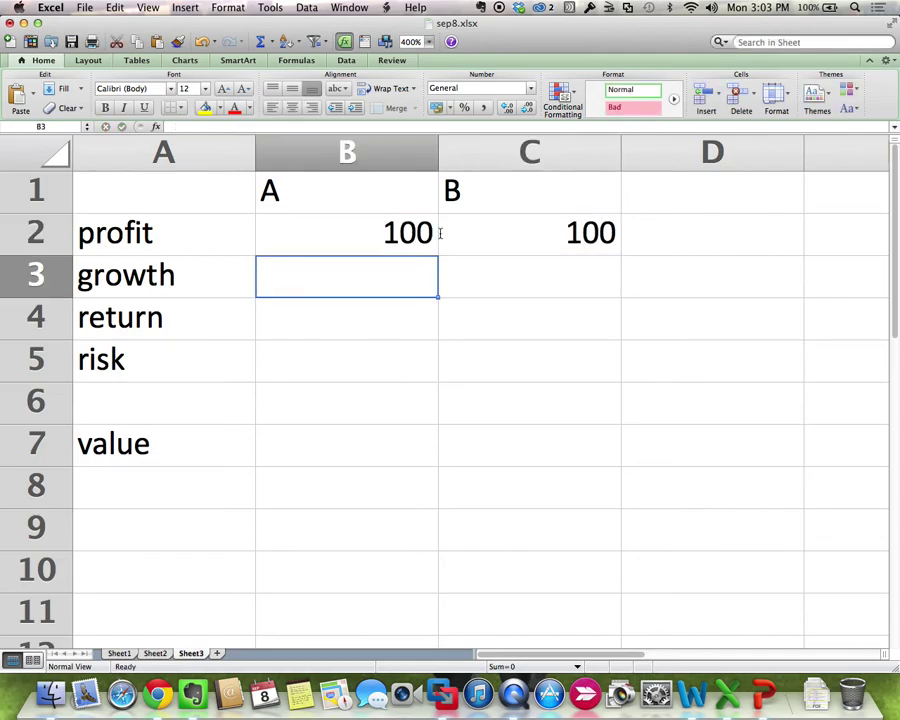
key("super+Tab")
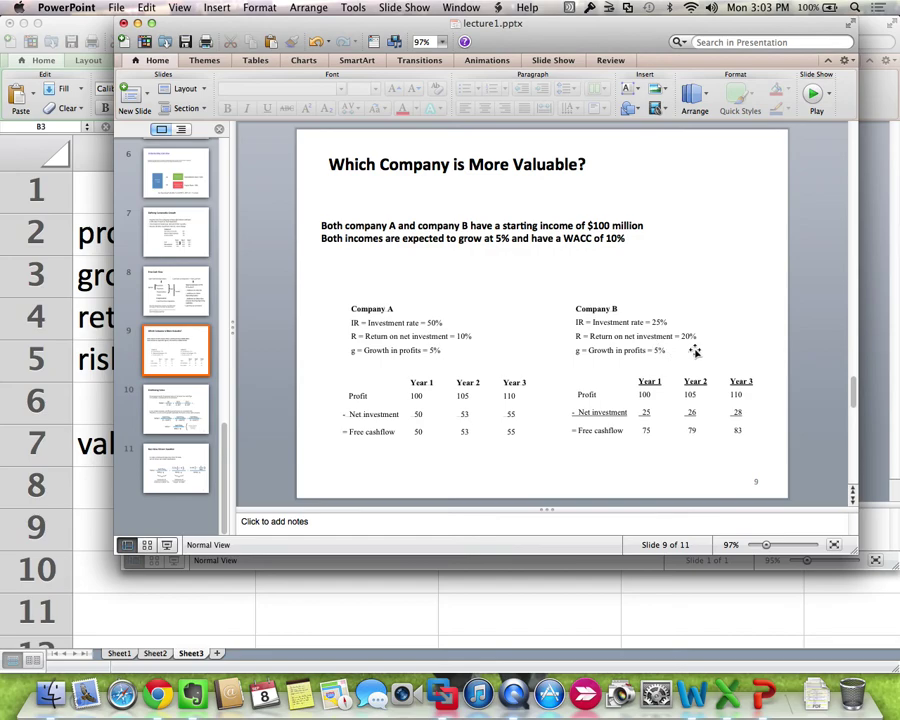
key("super+Tab")
type("5%")
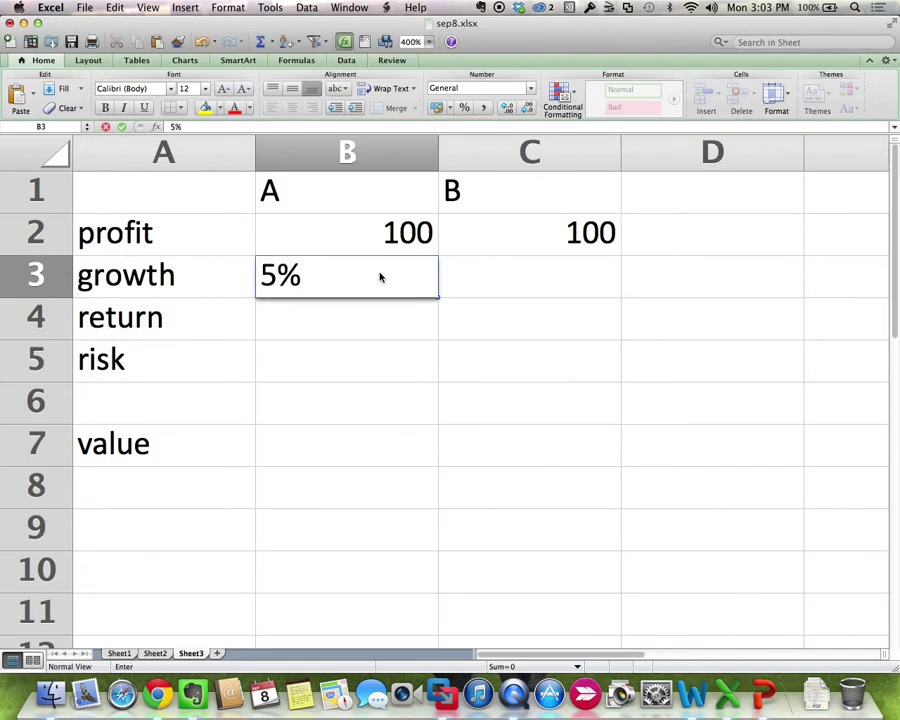
key("Return")
key("Right")
key("Up")
type("5%")
key("Return")
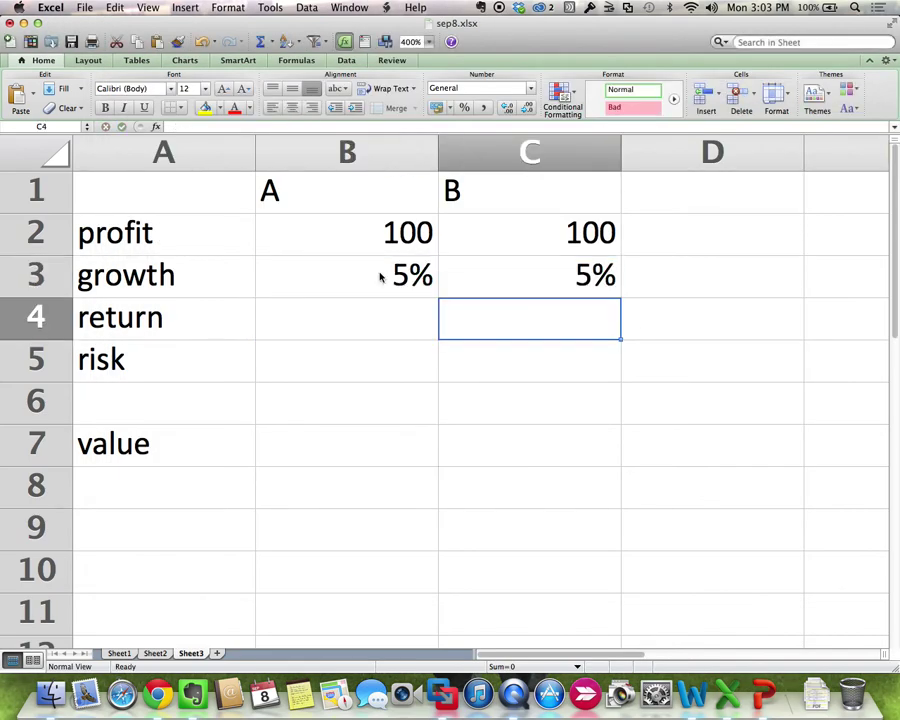
Check the returns on the PowerPoint slide and enter 10% for company A in B4 and 20% for company B in C4 in Excel
key("Left")
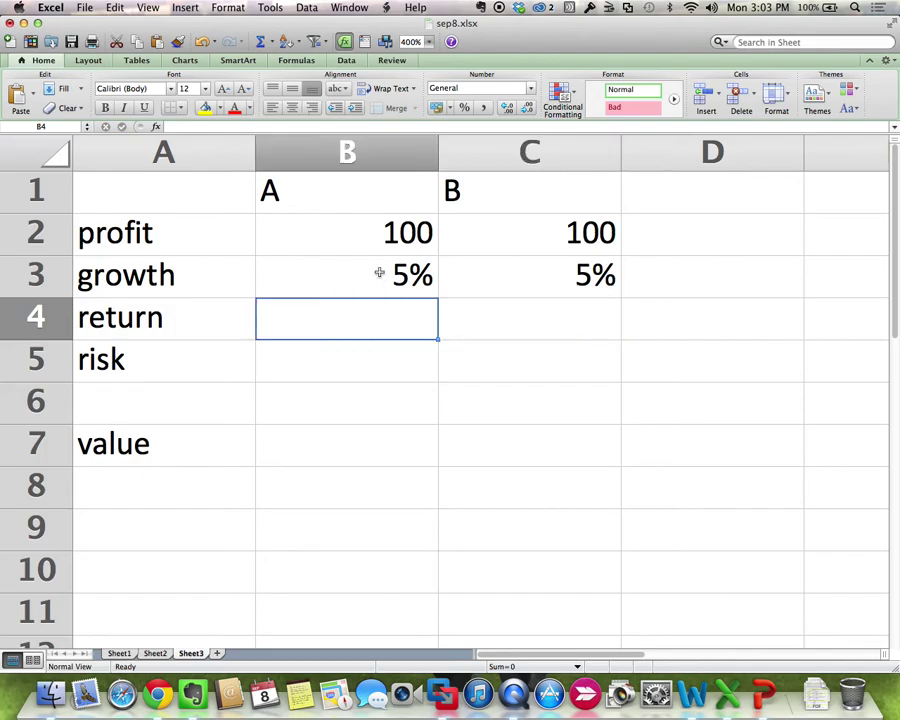
key("super+Tab")
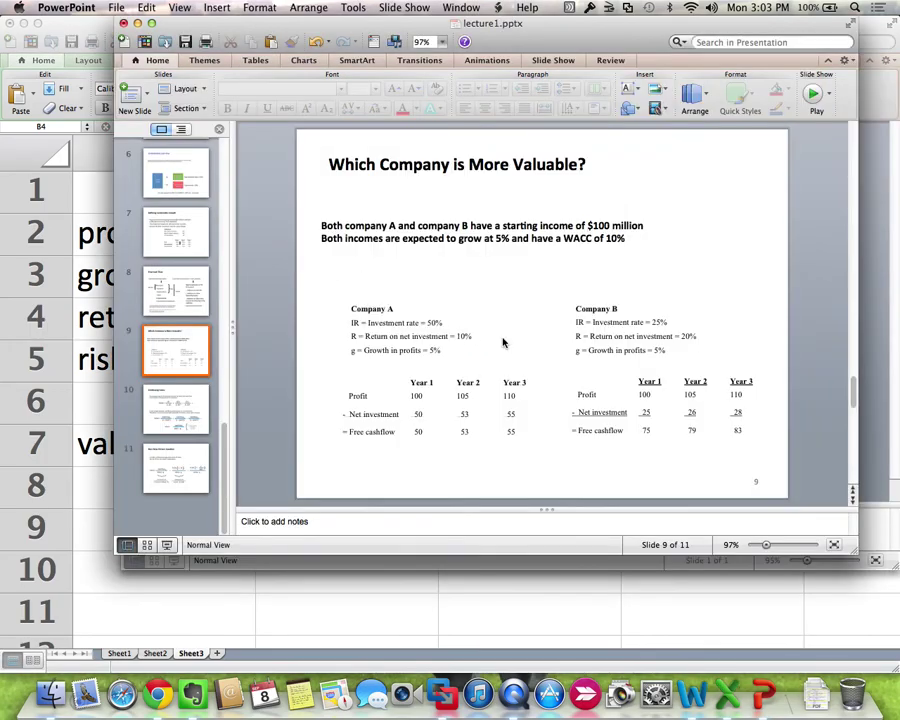
key("super+Tab")
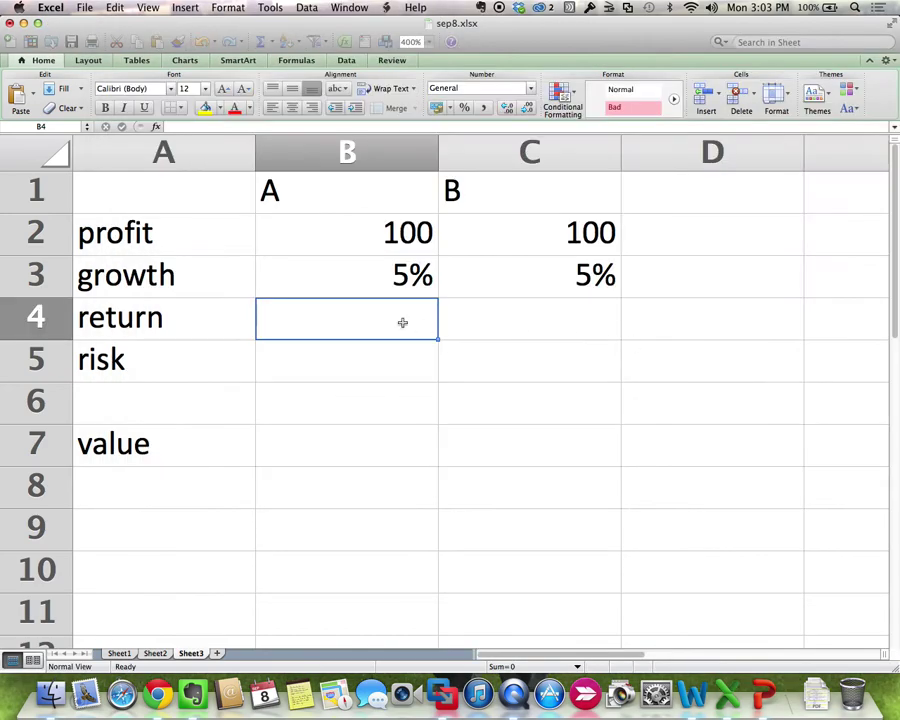
type("10%")
key("Return")
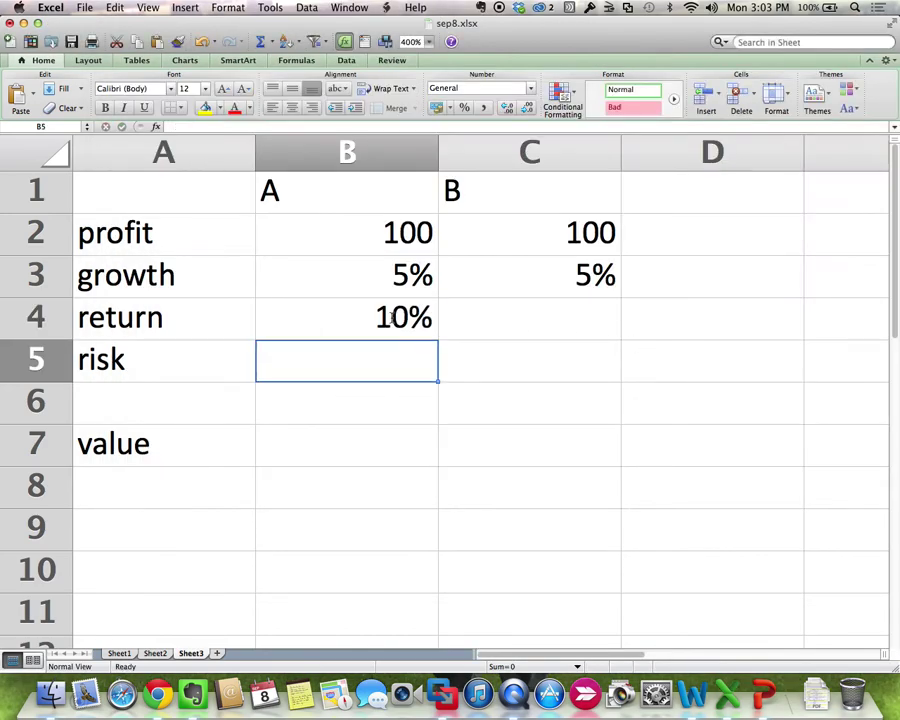
key("Right")
key("Up")
type("20%")
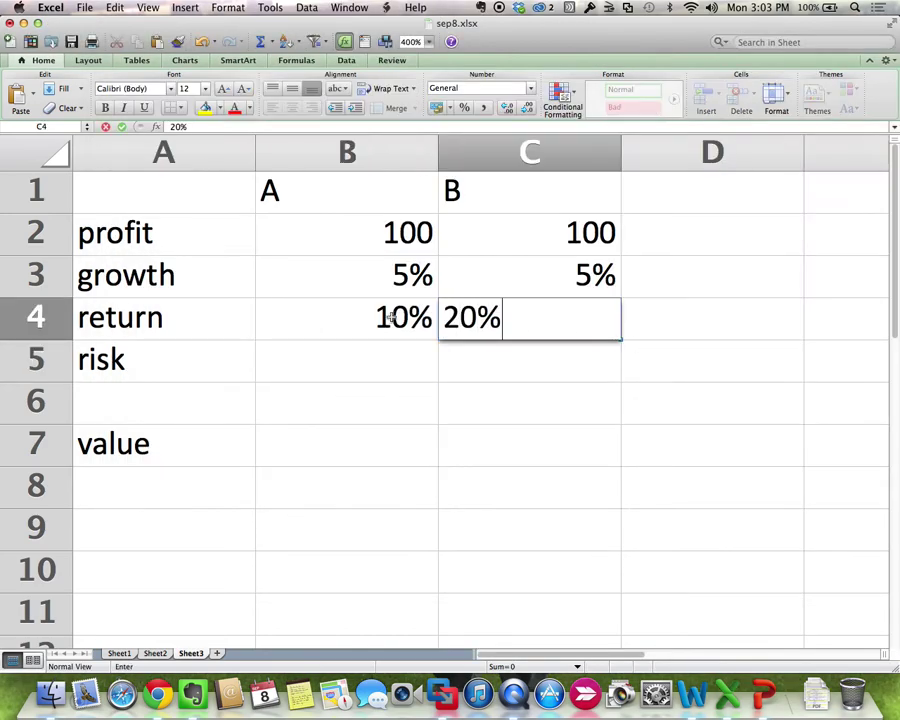
key("Return")
Check the WACC on the PowerPoint slide and enter a 10% risk for both companies in B5 and C5 of the Excel sheet
key("Left")
key("super+Tab")
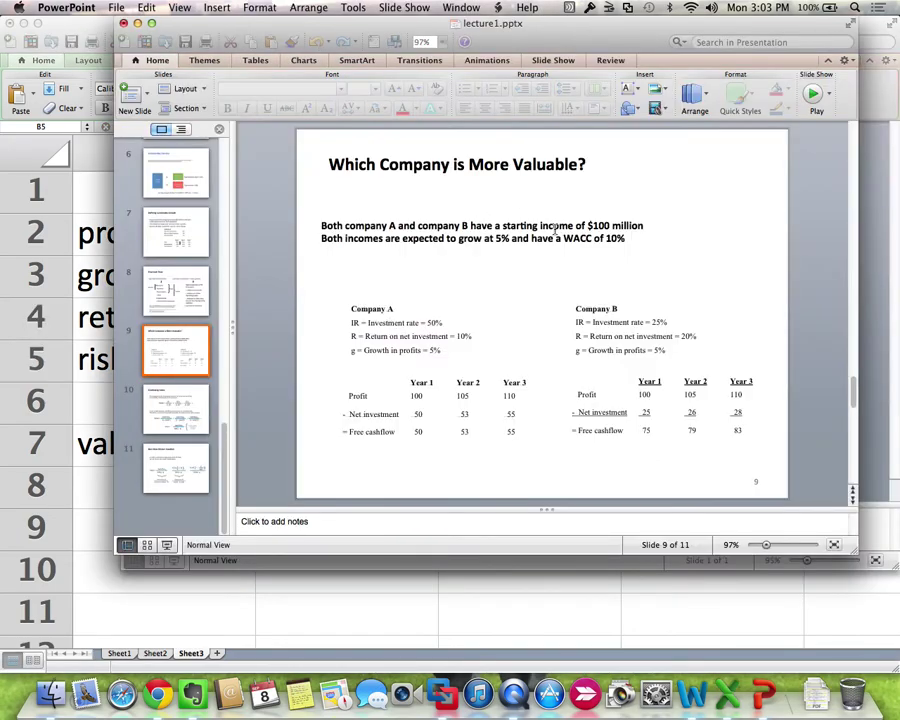
key("super+Tab")
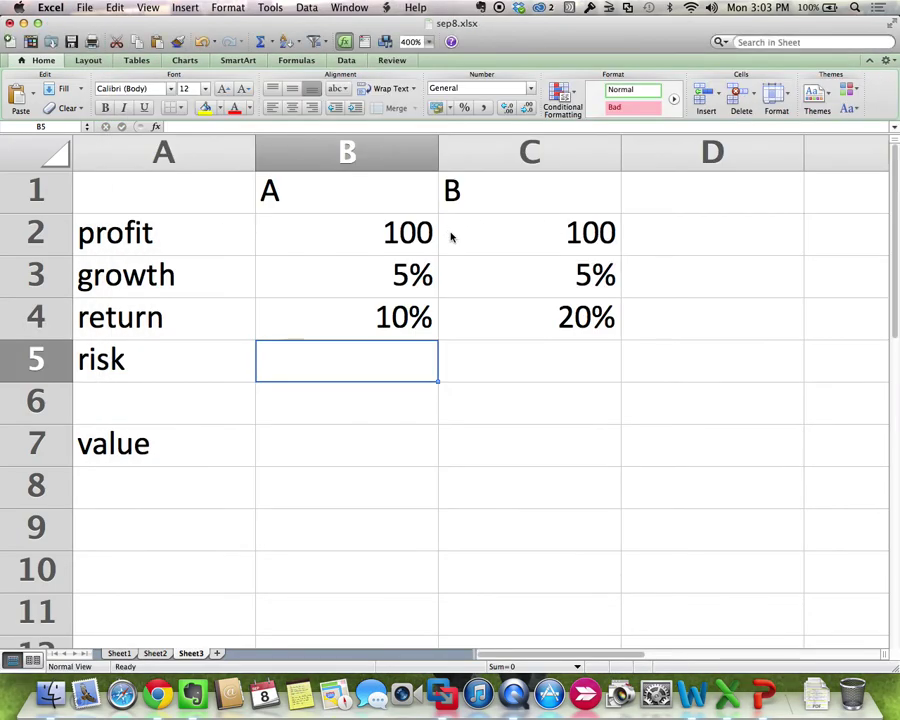
type("10%")
key("Tab")
type("10%")
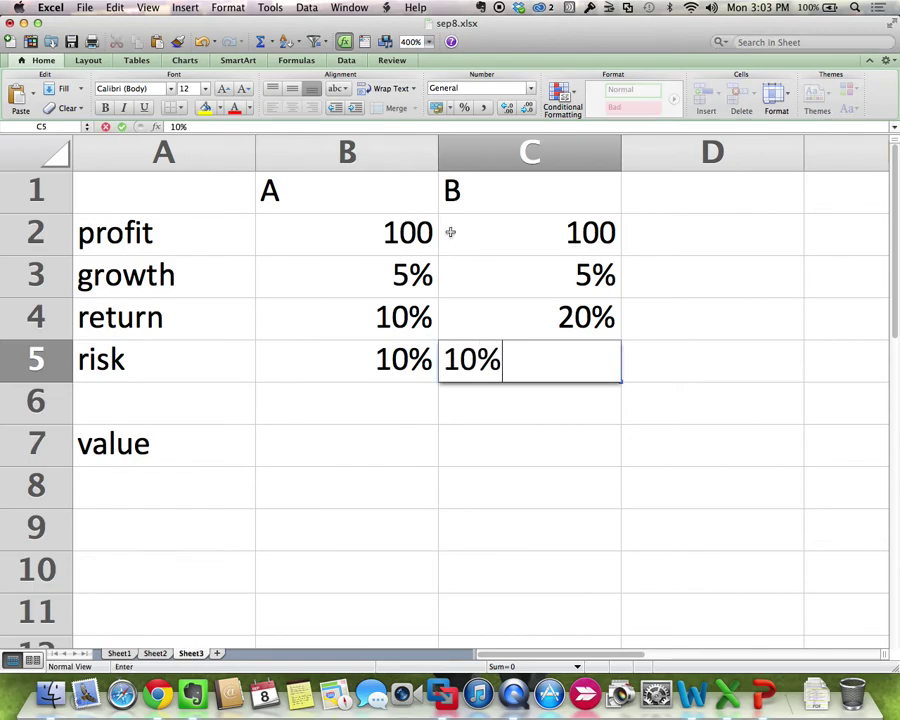
key("Return")
Calculate company A's value in B7 with the key value driver formula =(B2*(1-B3/B4))/(B5-B3)
left_click(338, 442)
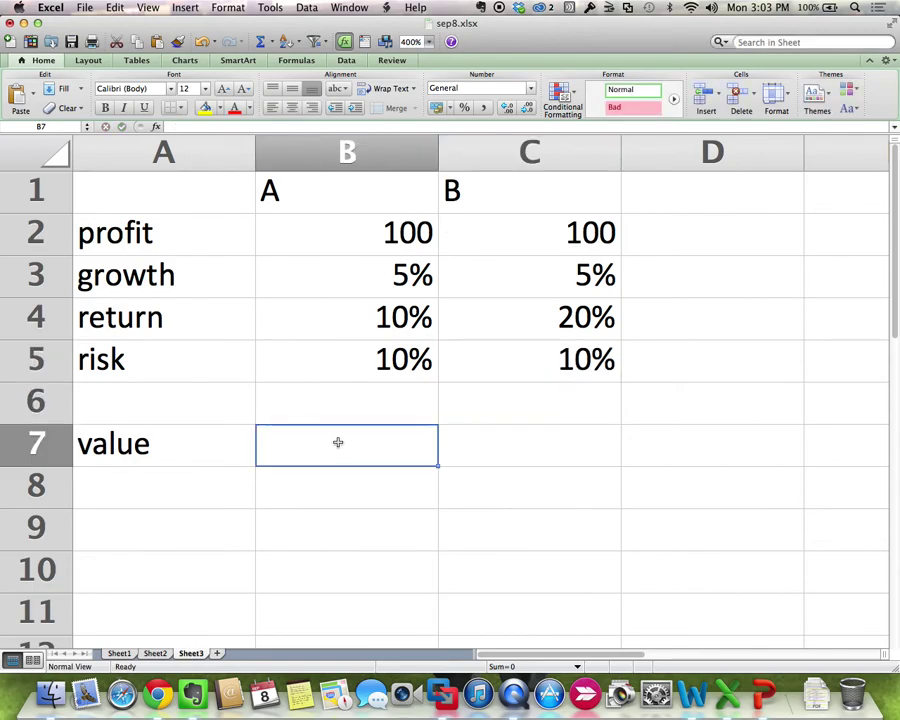
type("=(")
left_click(391, 232)
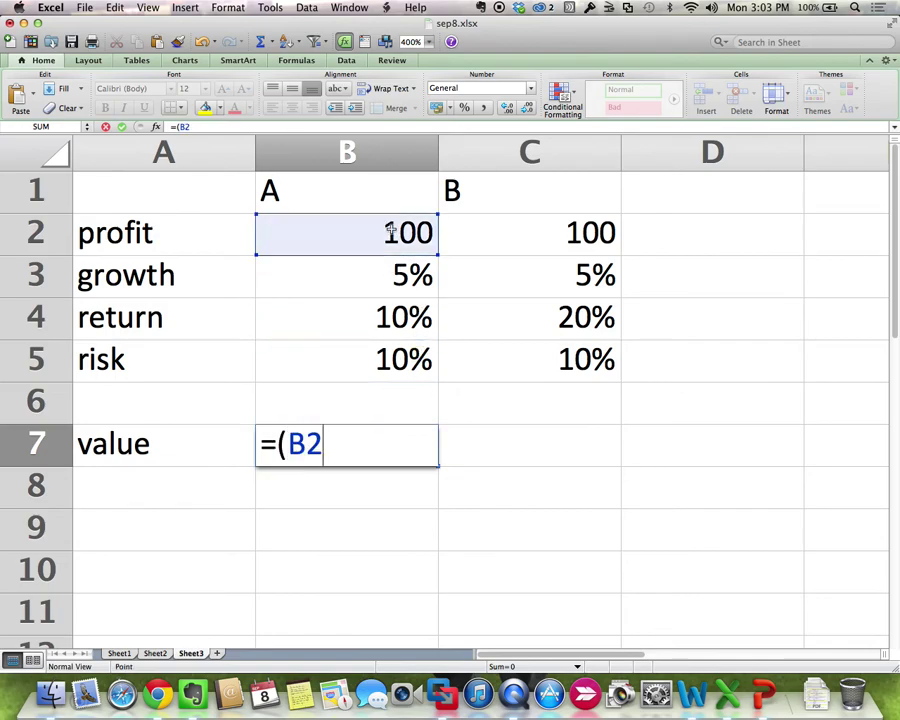
type("*(1-")
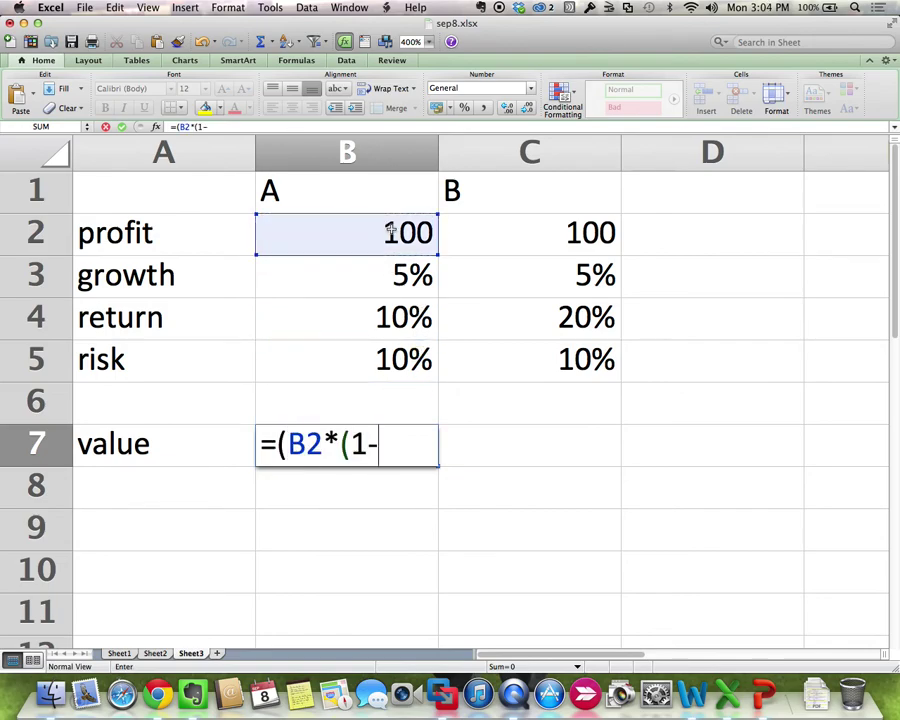
left_click(362, 273)
type("/")
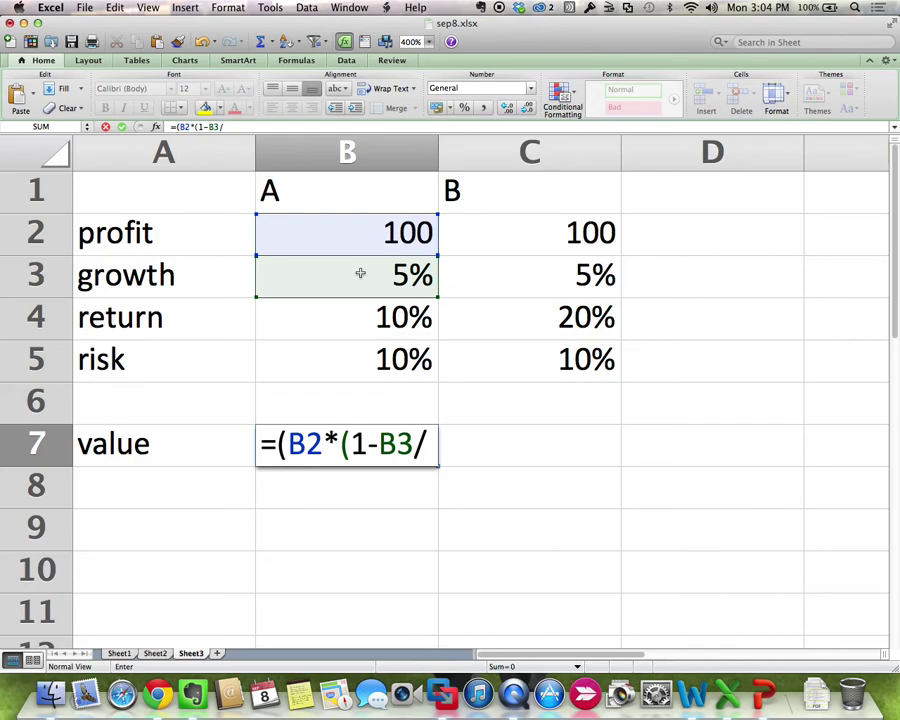
left_click(364, 325)
type("))/(")
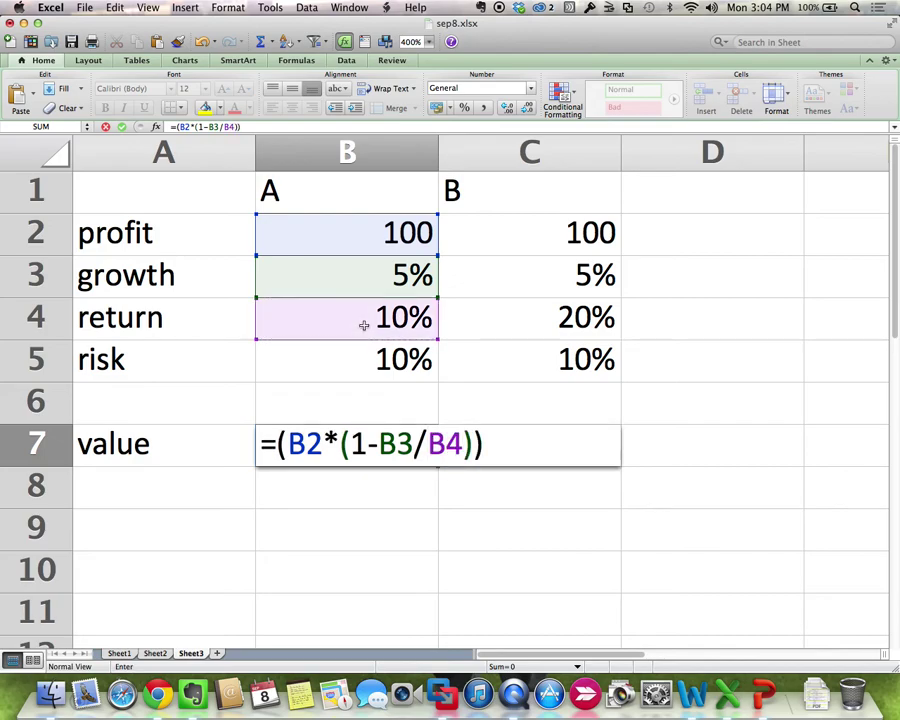
left_click(352, 365)
type("-")
left_click(382, 288)
type(")")
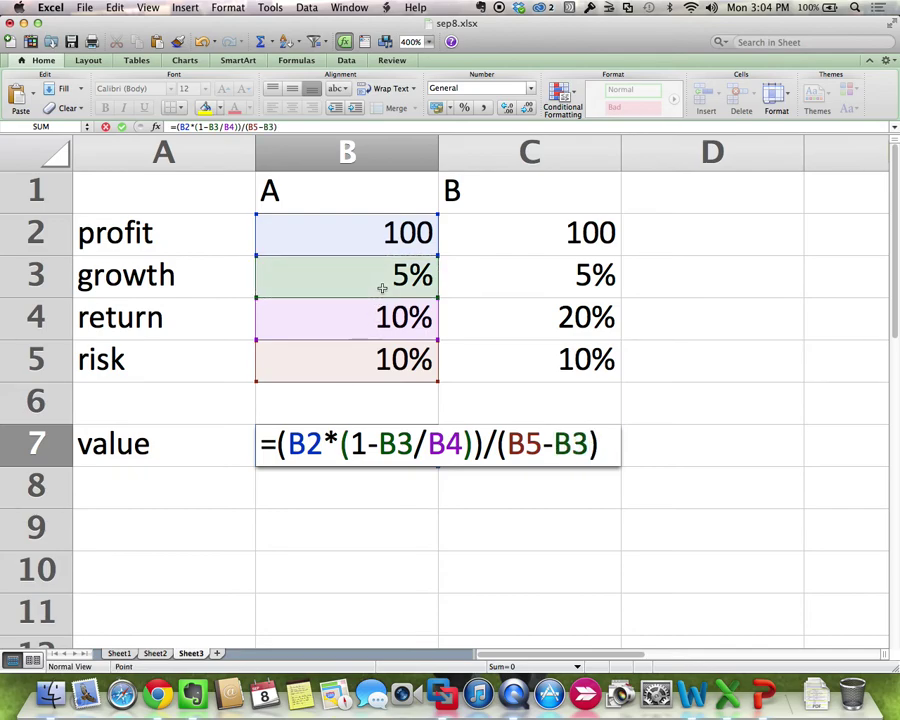
key("Return")
Copy company A's value formula from B7 to C7 for company B
left_click(406, 434)
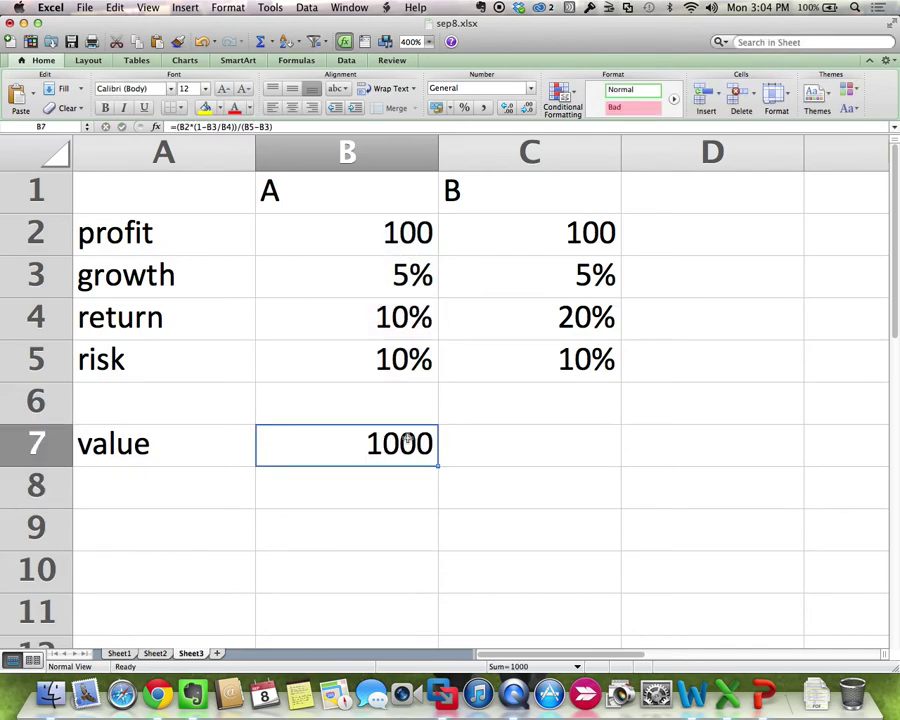
key("super+c")
left_click(464, 436)
key("super+v")
left_click(670, 411)
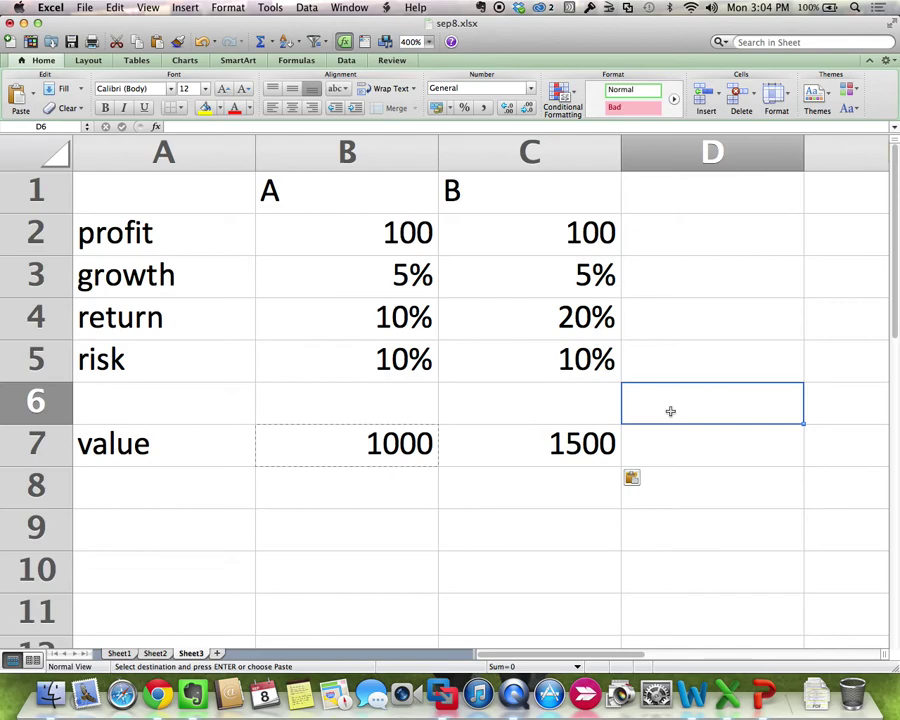
Label cell A9 as multiple, two rows below the value label
left_click(156, 536)
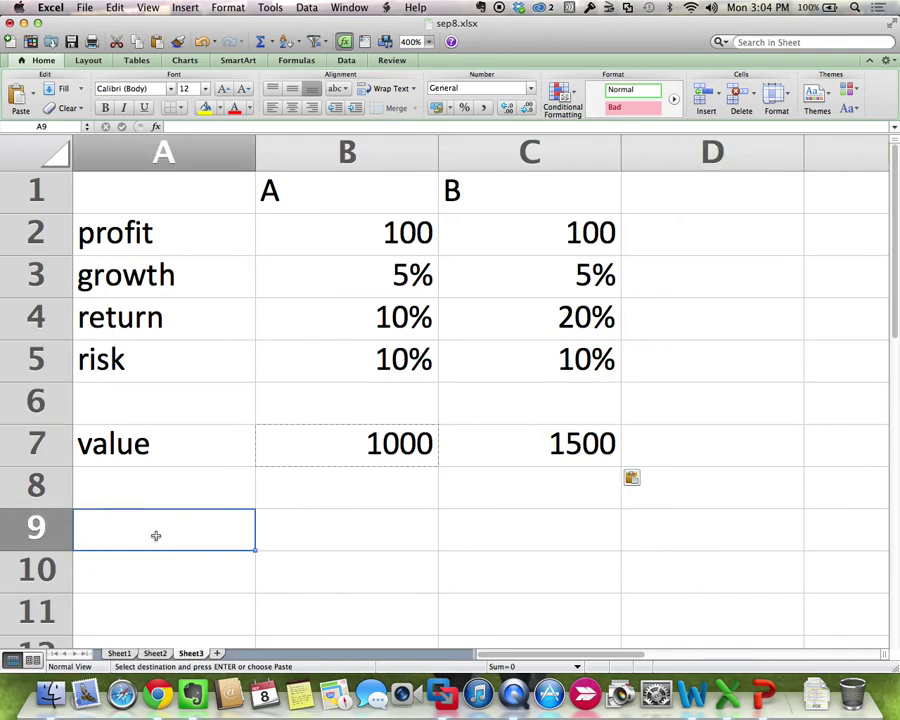
type("multiple")
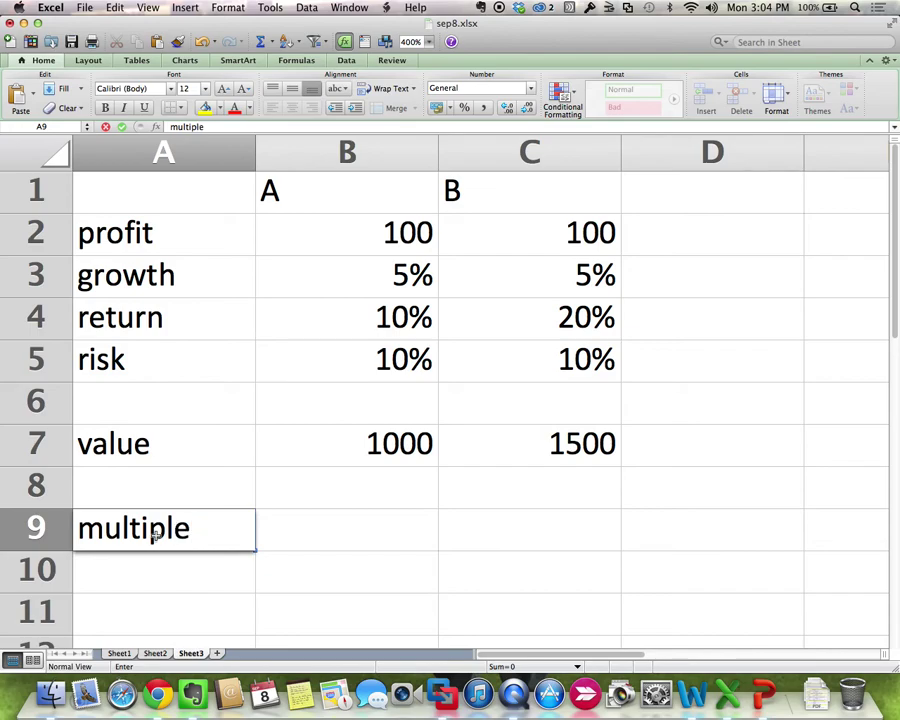
key("Return")
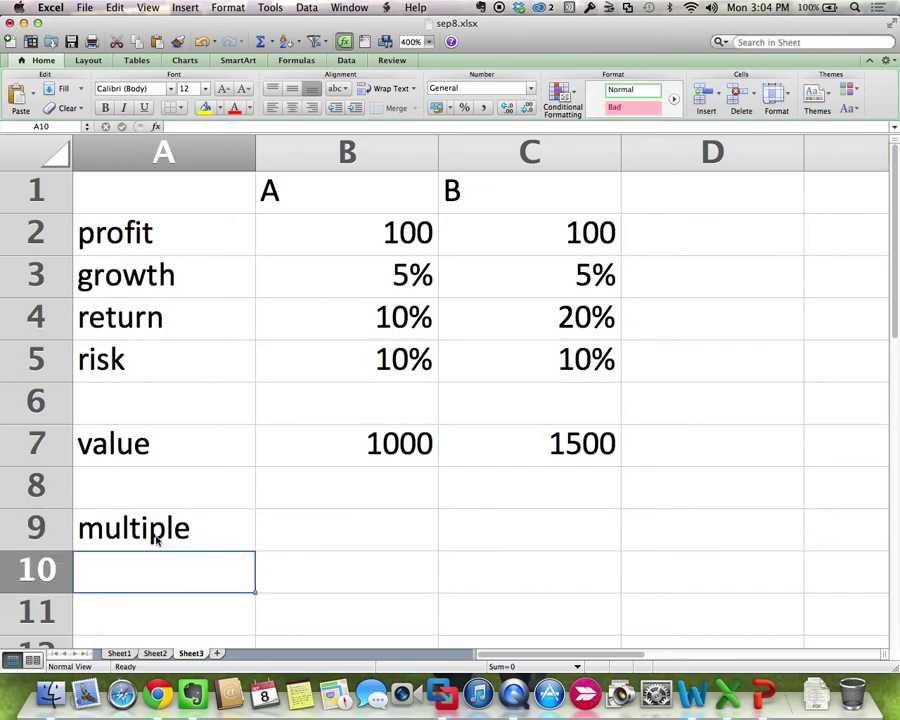
Calculate company A's multiple in B9 by dividing its value by its profit with =B7/B2
key("Up")
key("Right")
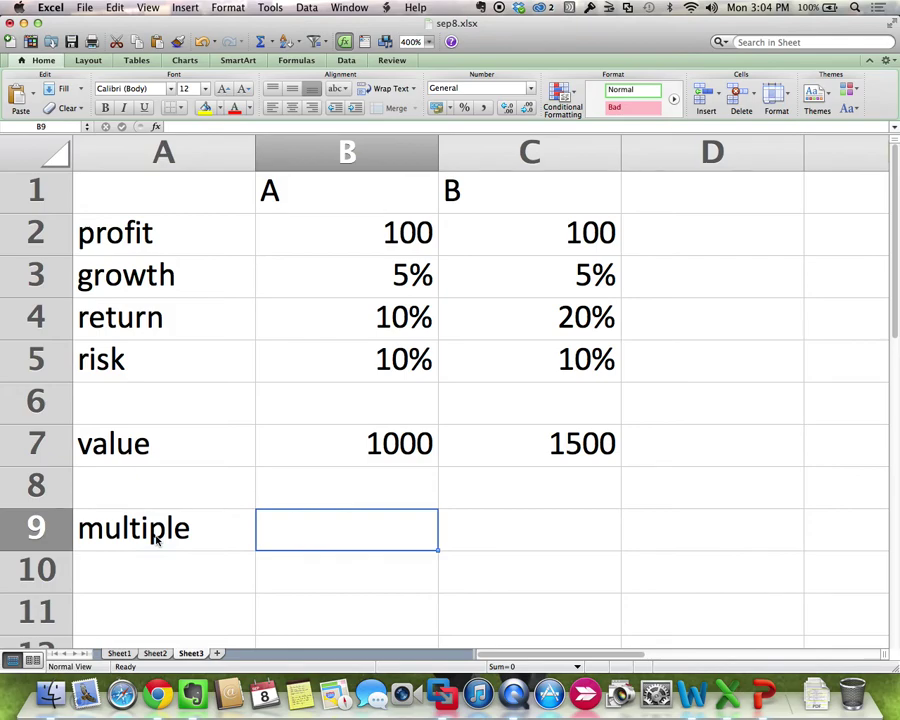
type("=")
left_click(334, 440)
type("/")
left_click(334, 262)
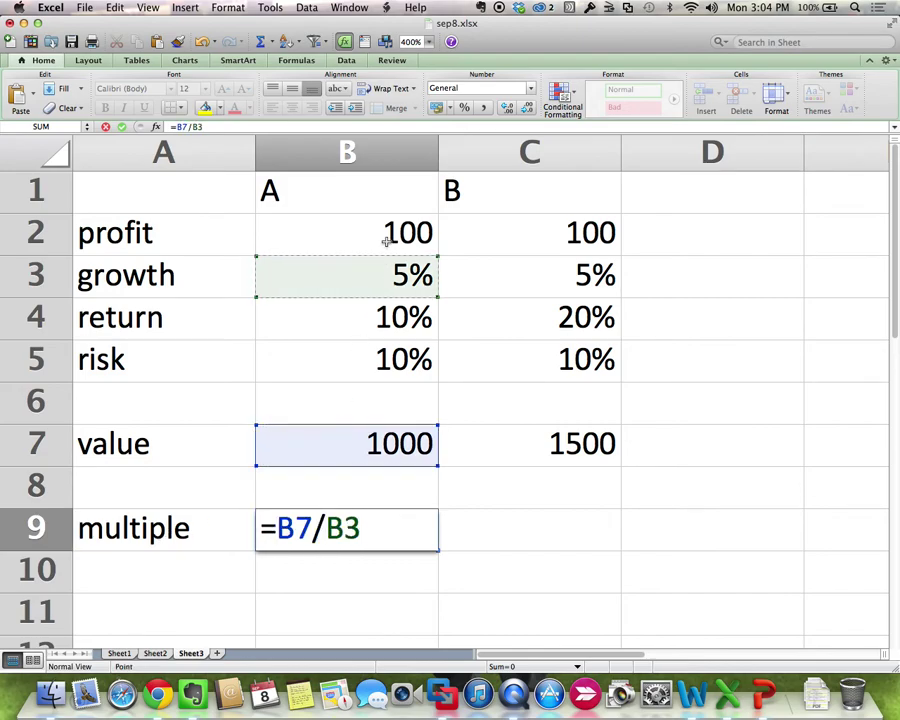
left_click(256, 128)
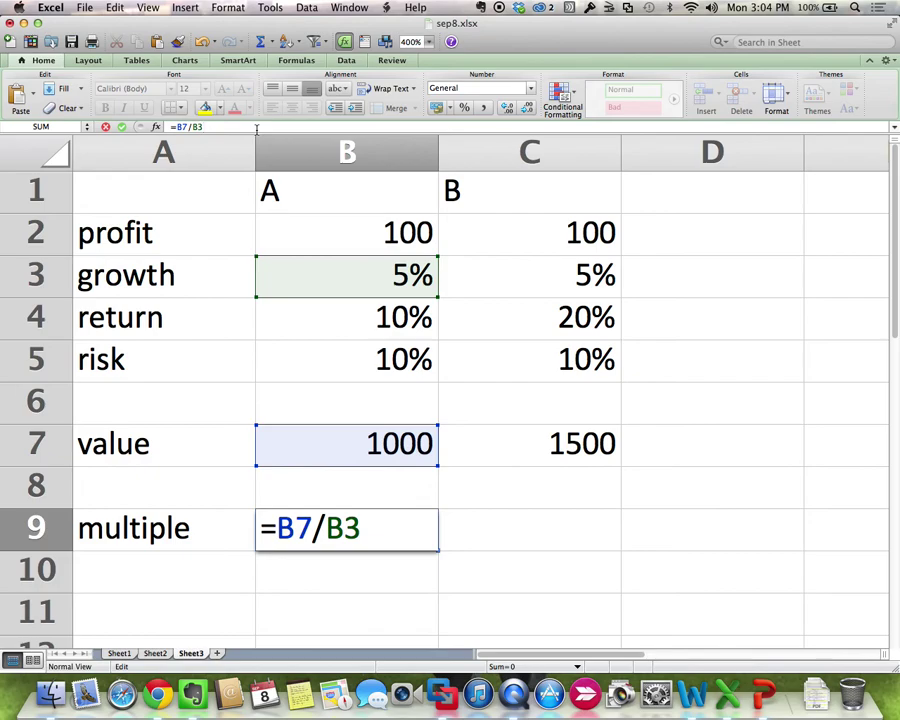
key("BackSpace")
type("2")
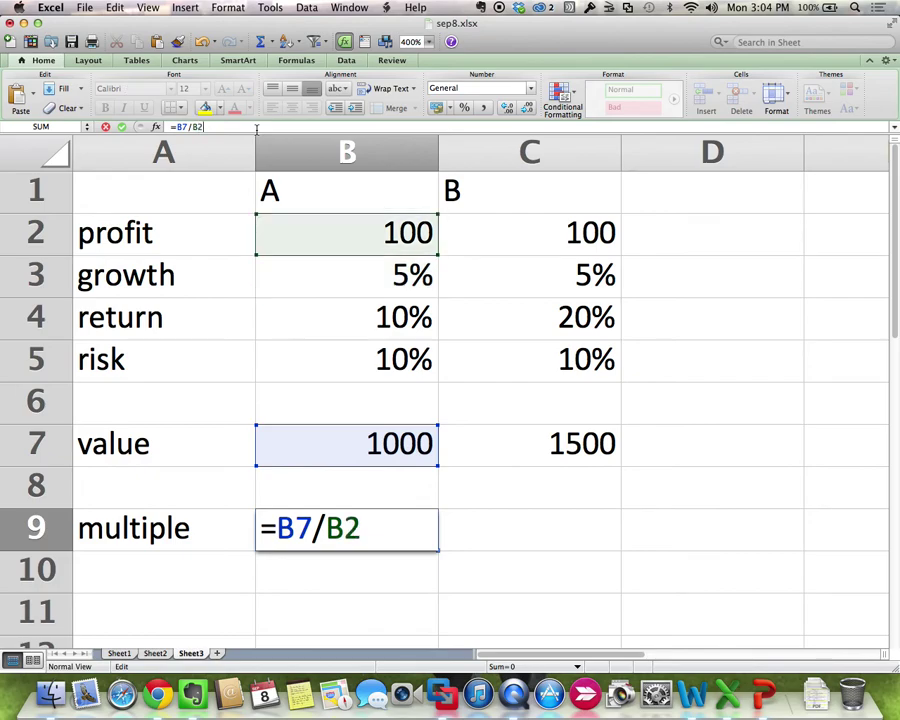
key("Return")
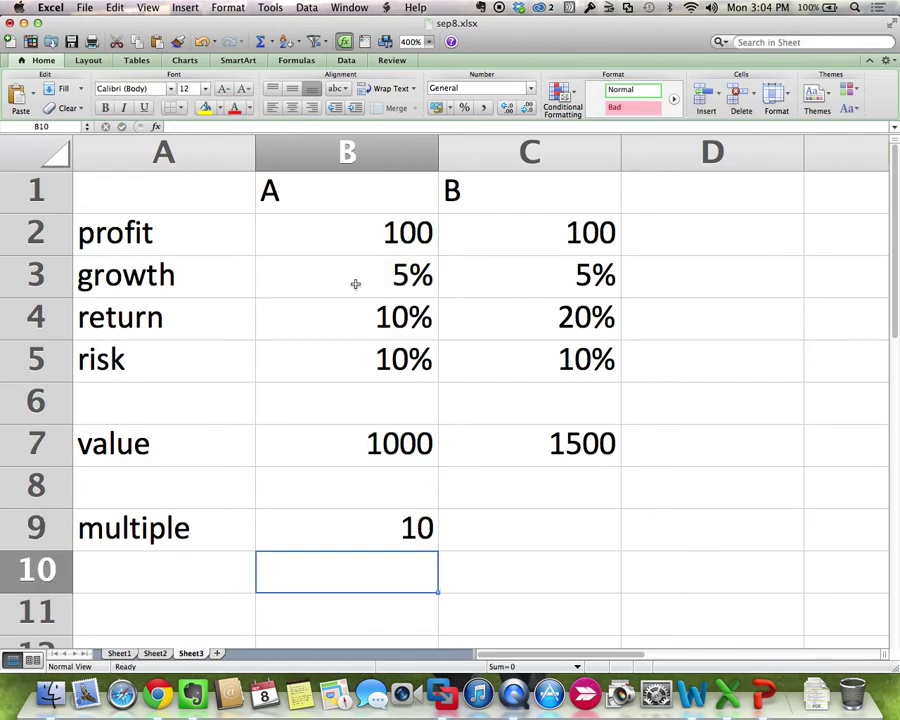
Copy company A's multiple formula from B9 to C9 for company B
left_click(310, 526)
key("super+c")
left_click(470, 527)
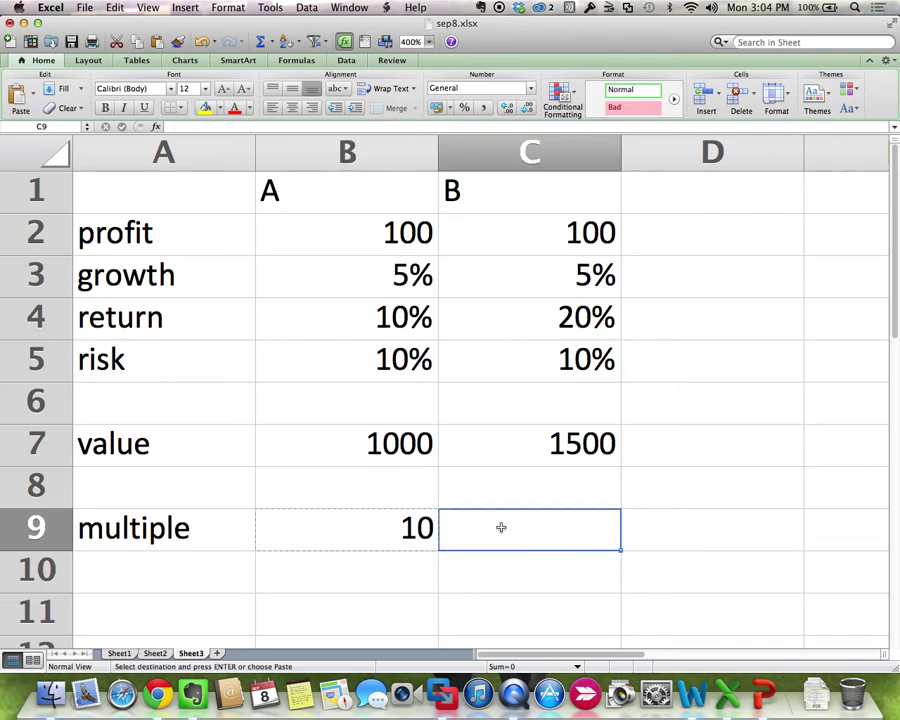
key("super+v")
left_click(691, 470)
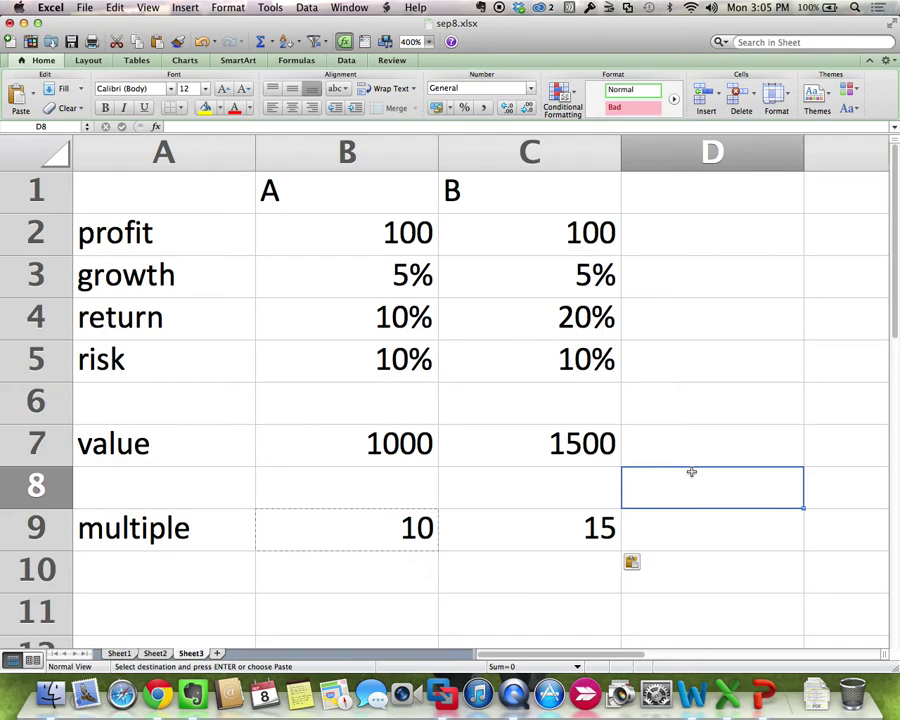
Format the values and multiples in B7:C9 with thousands separators and one decimal place
left_click_drag(380, 444, 572, 520)
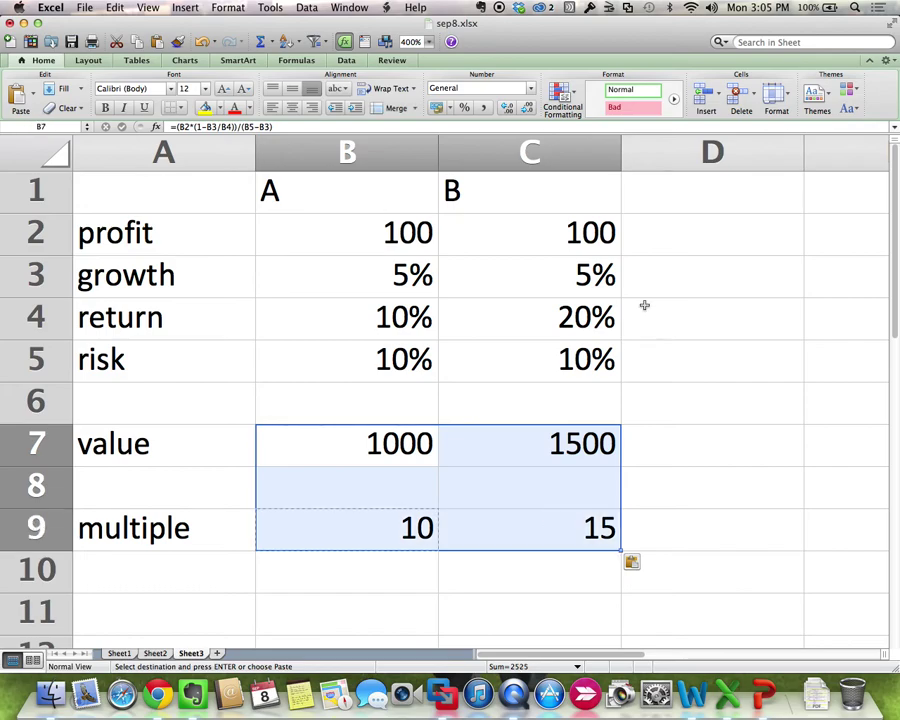
left_click(509, 110)
left_click(526, 110)
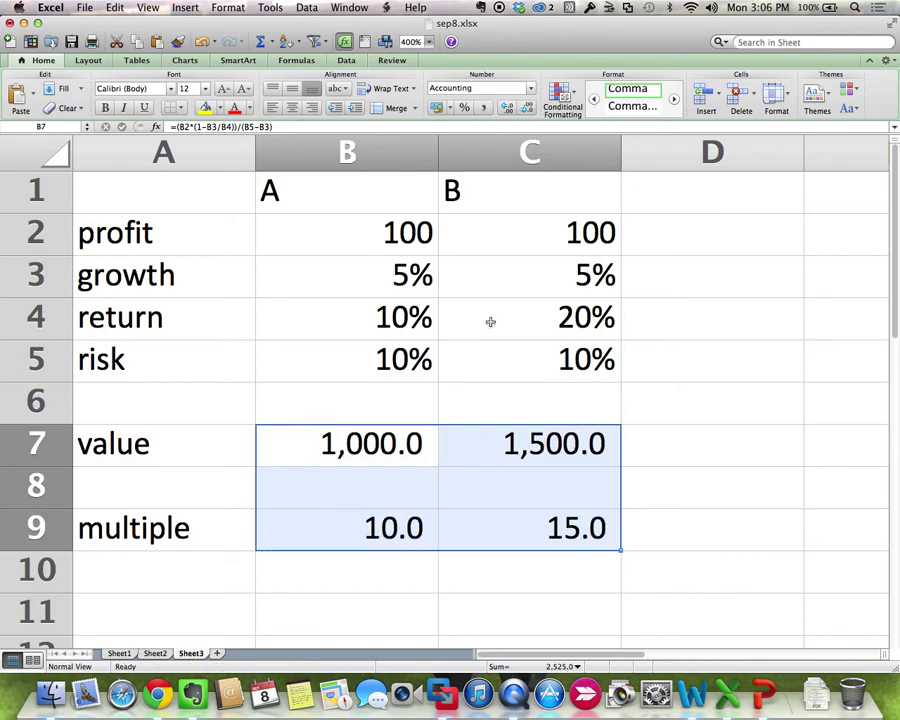
left_click(534, 150)
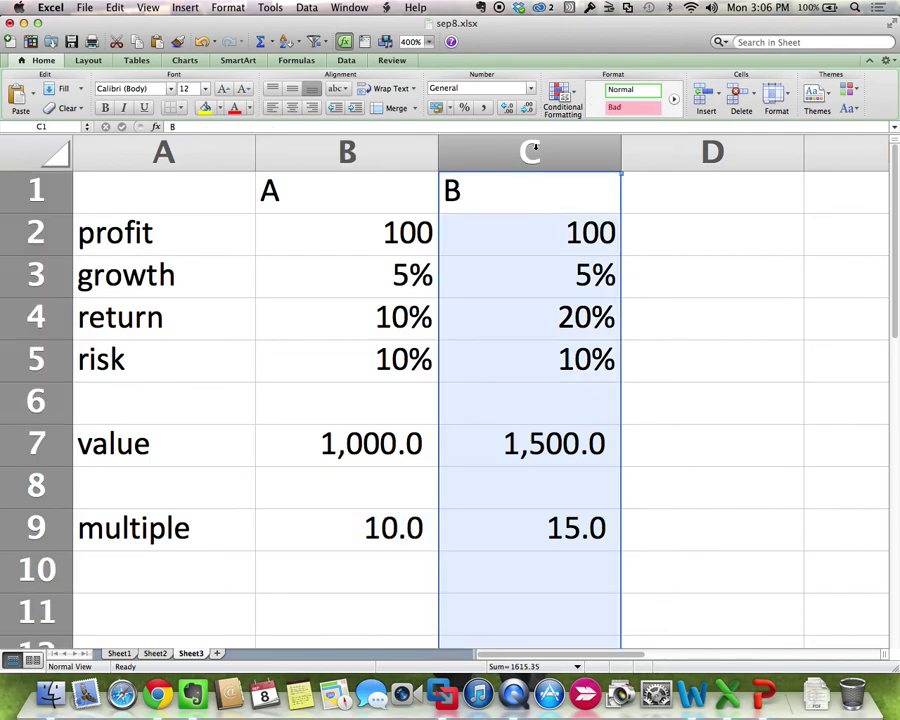
left_click(684, 301)
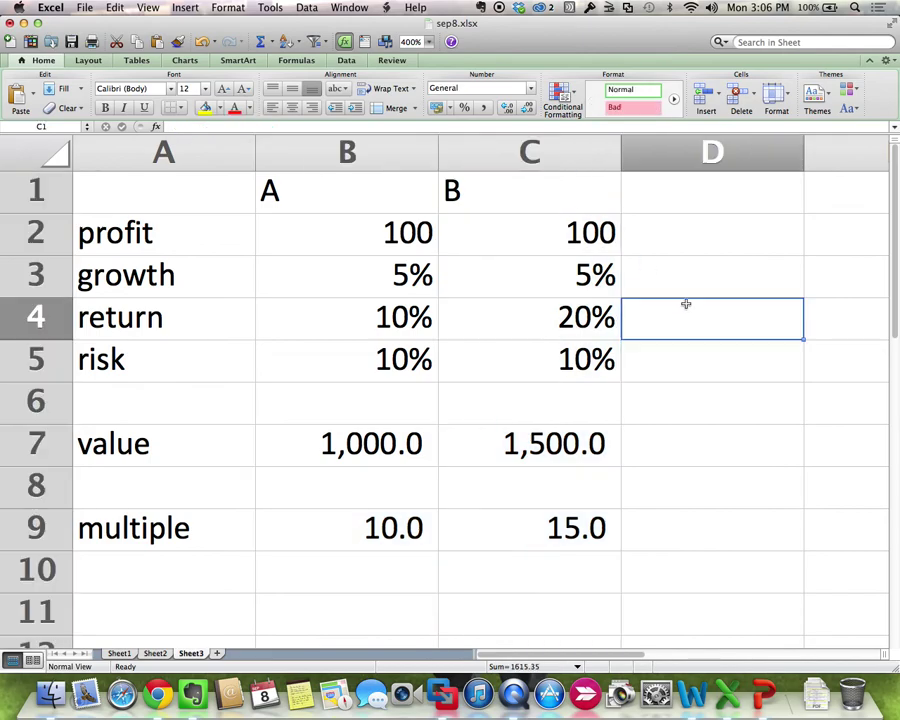
Test company A's value and multiple with profits of 200, 300 and 400 entered successively in B2
left_click_drag(381, 233, 538, 353)
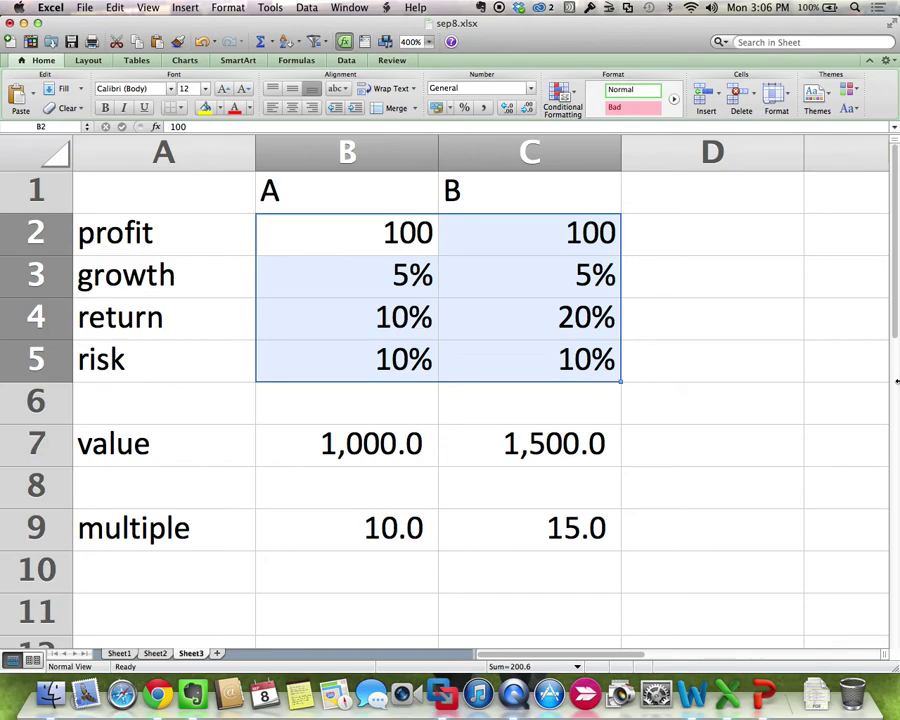
left_click(404, 232)
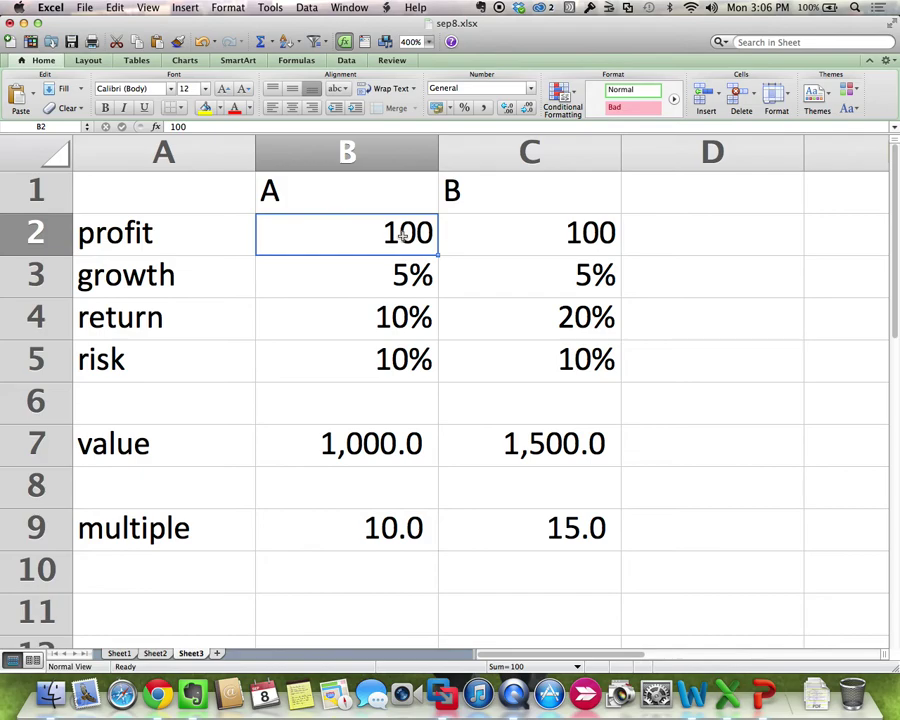
type("200")
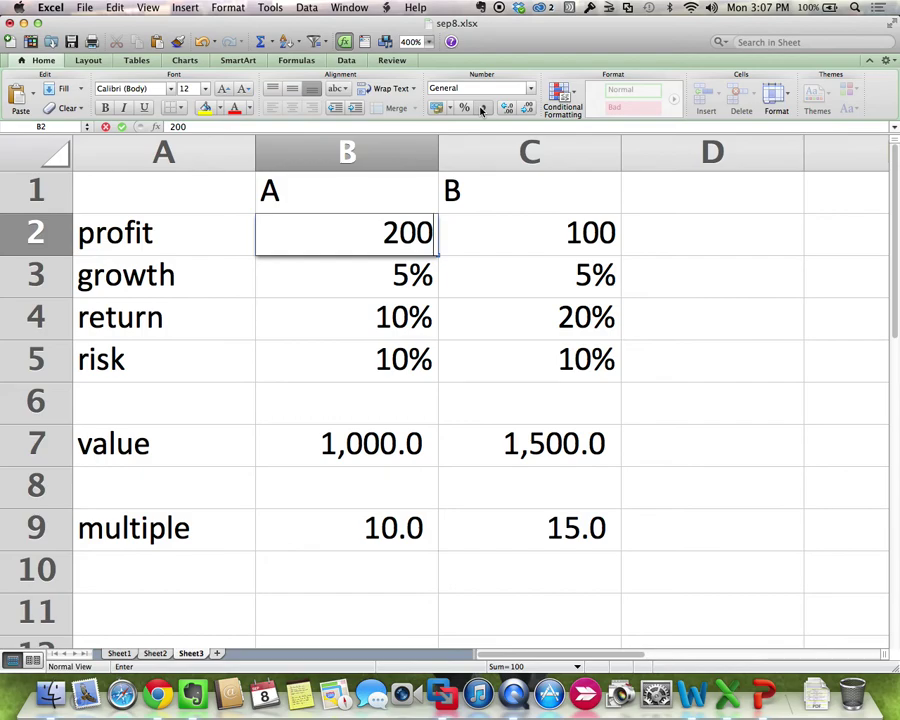
key("Return")
key("Up")
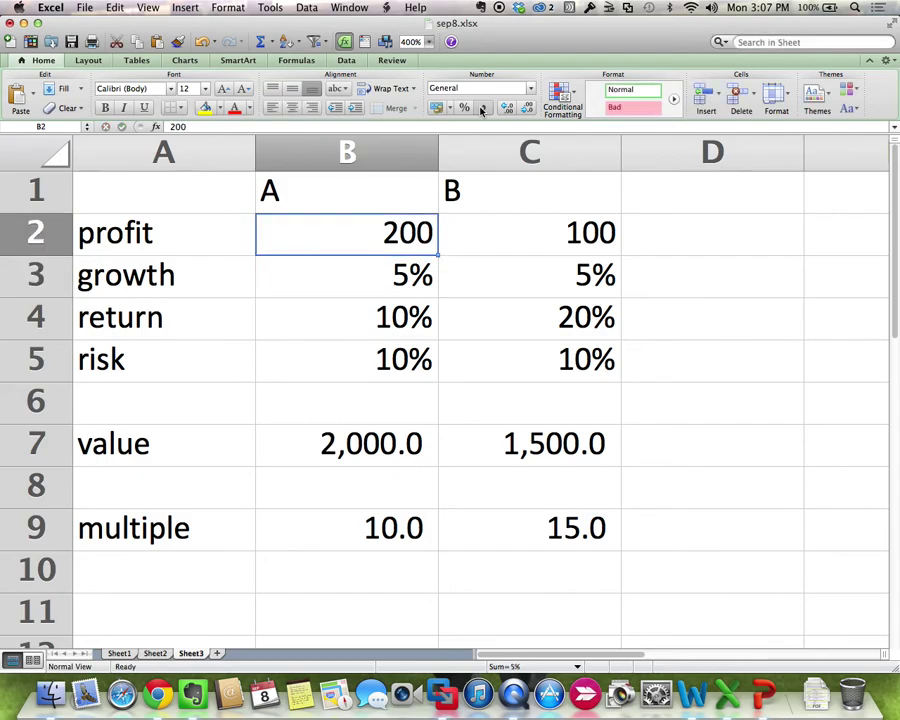
type("300")
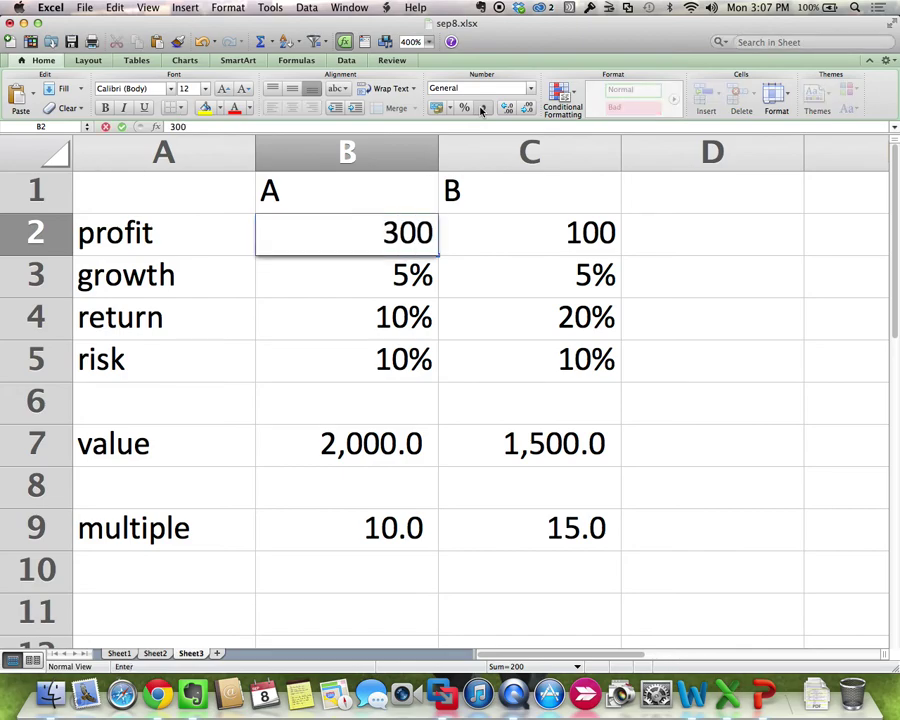
key("Return")
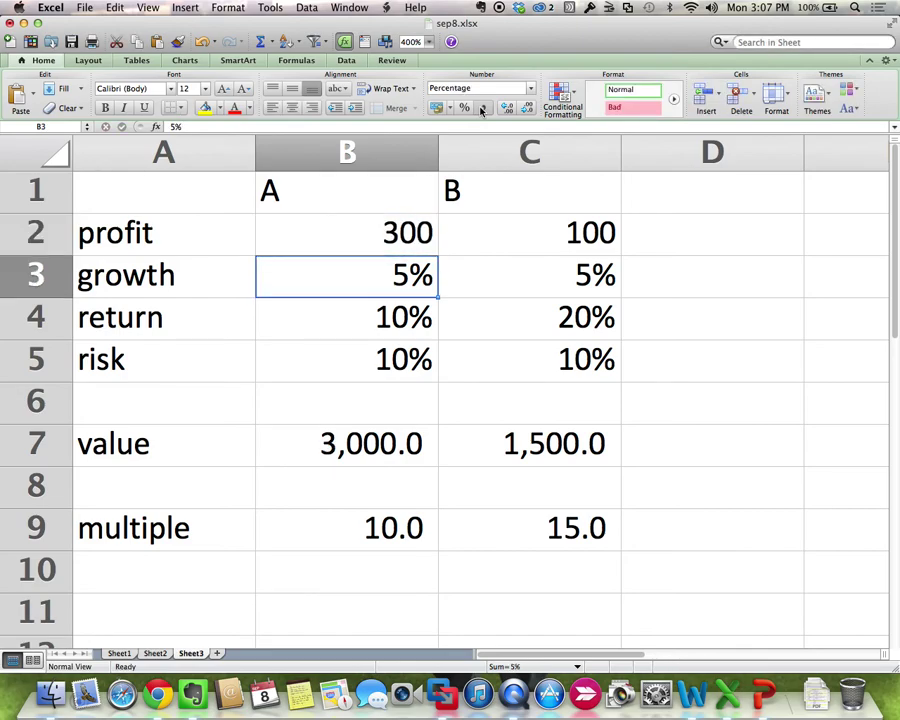
key("Up")
type("400")
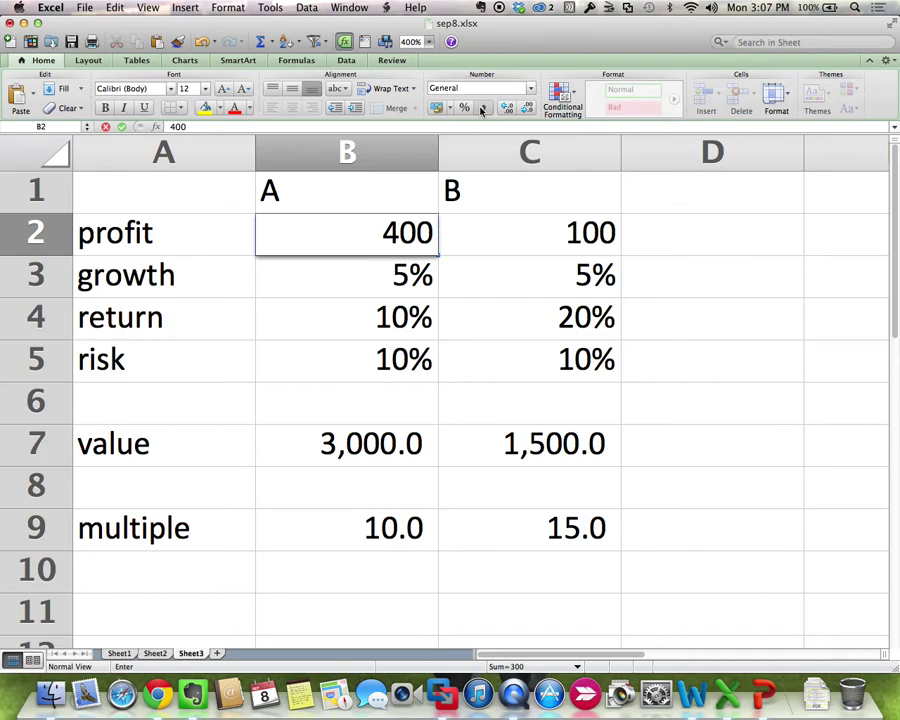
key("Return")
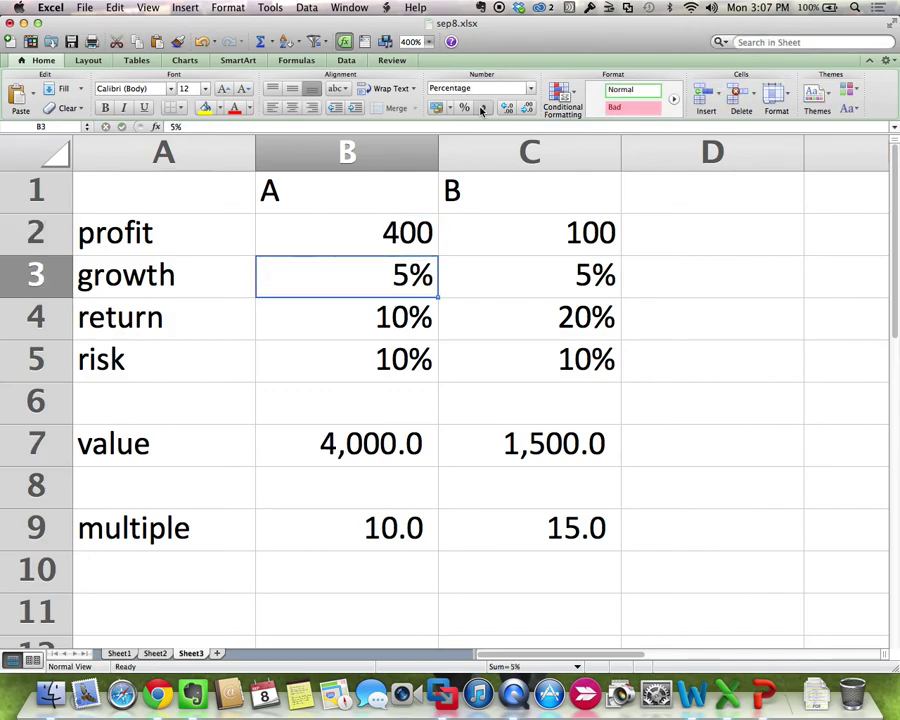
Test company B's value and multiple with profits of 200, 300 and 400 entered successively in C2
key("Right")
key("Up")
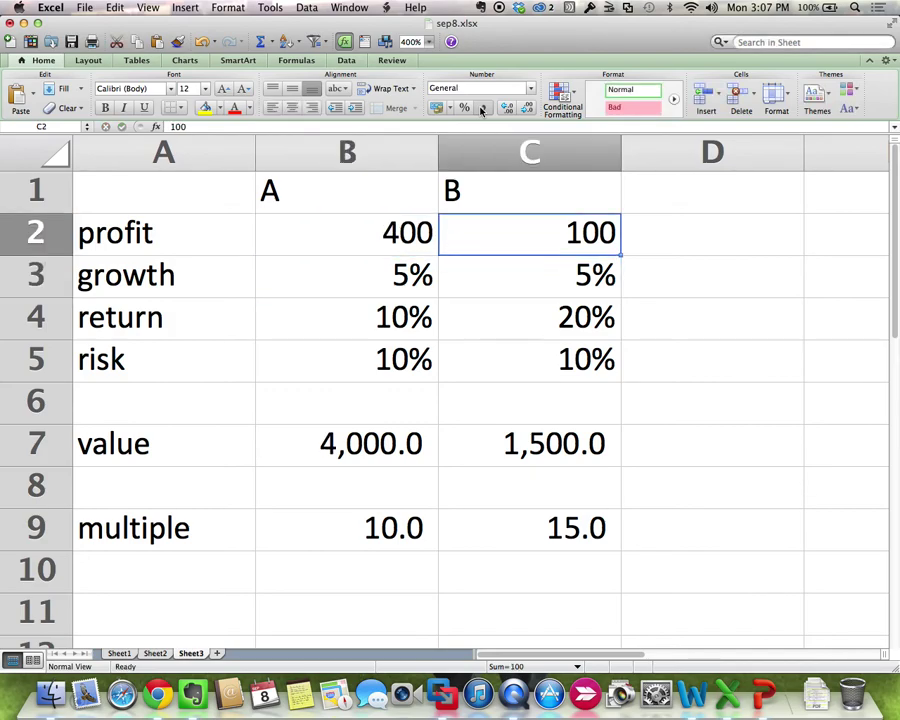
type("200")
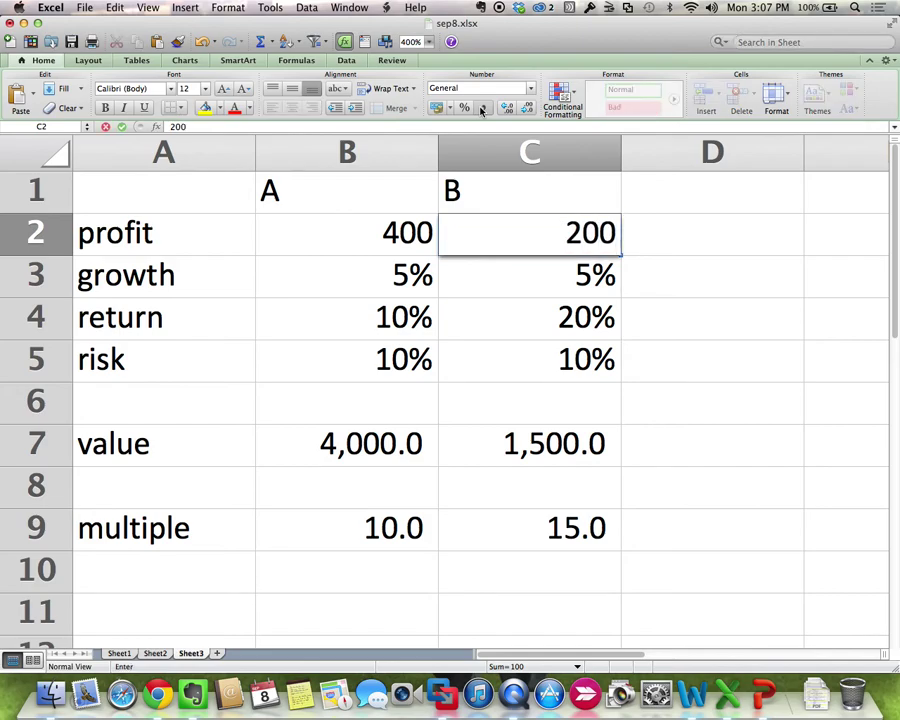
key("Return")
key("Up")
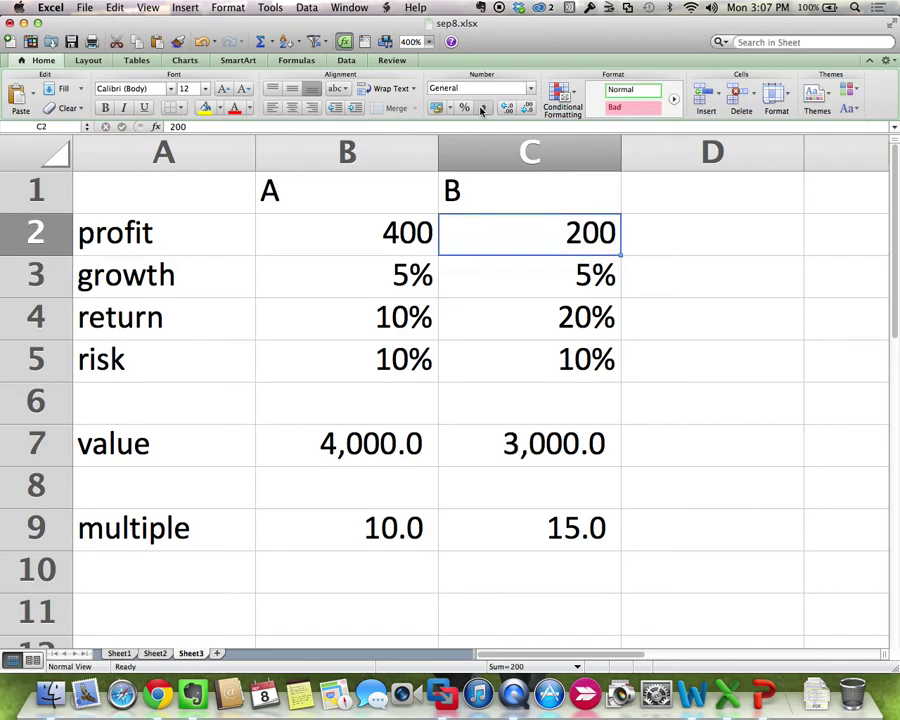
type("300")
key("Return")
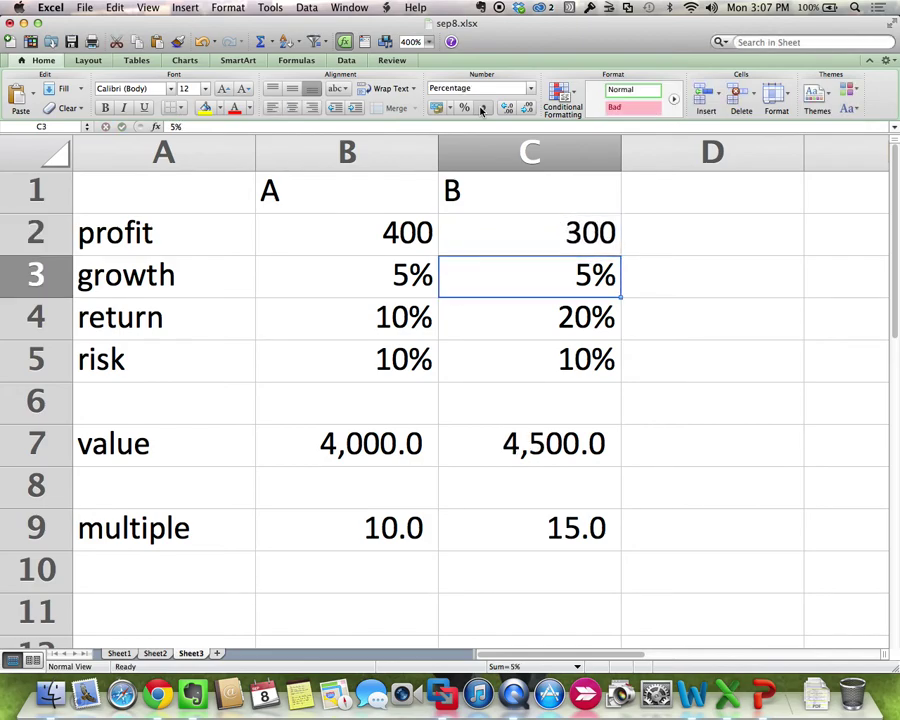
key("Up")
type("400")
key("Return")
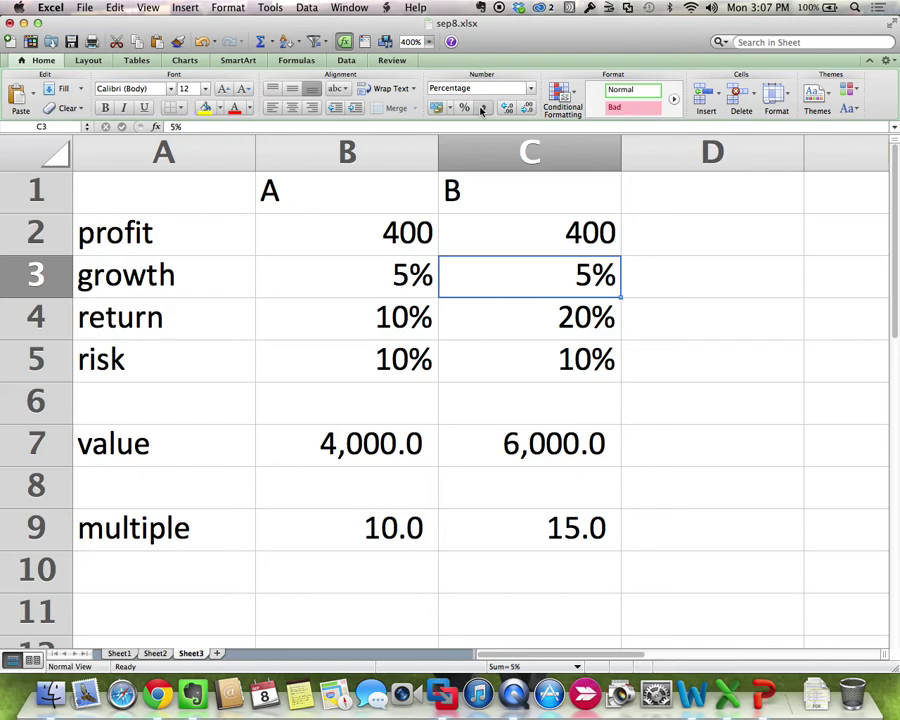
Highlight the growth, return and risk labels in A3:A5 with a yellow fill
left_click(45, 231)
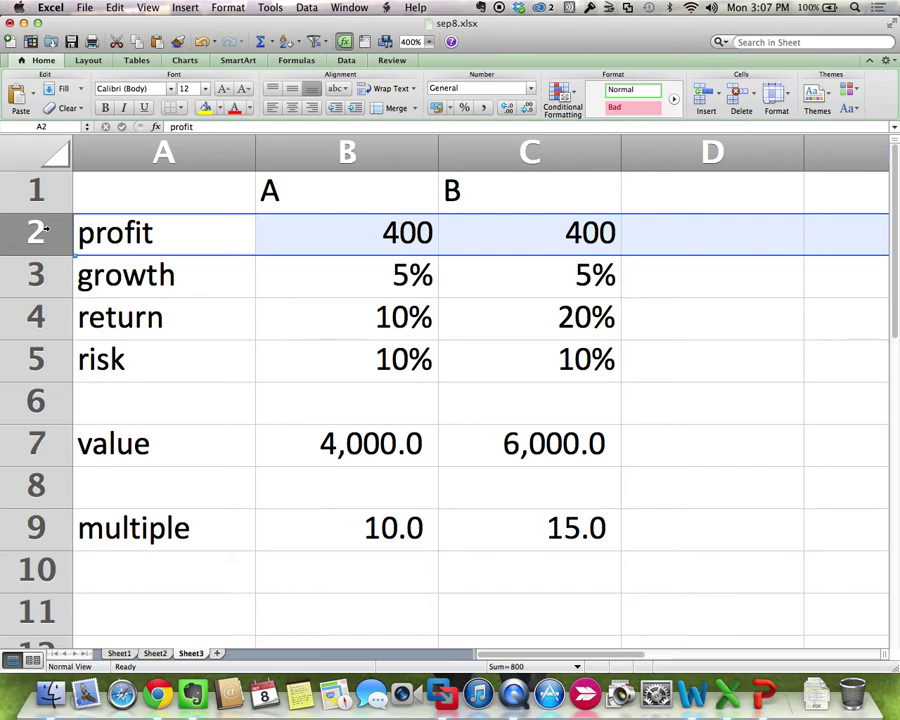
left_click_drag(157, 272, 147, 358)
left_click(206, 109)
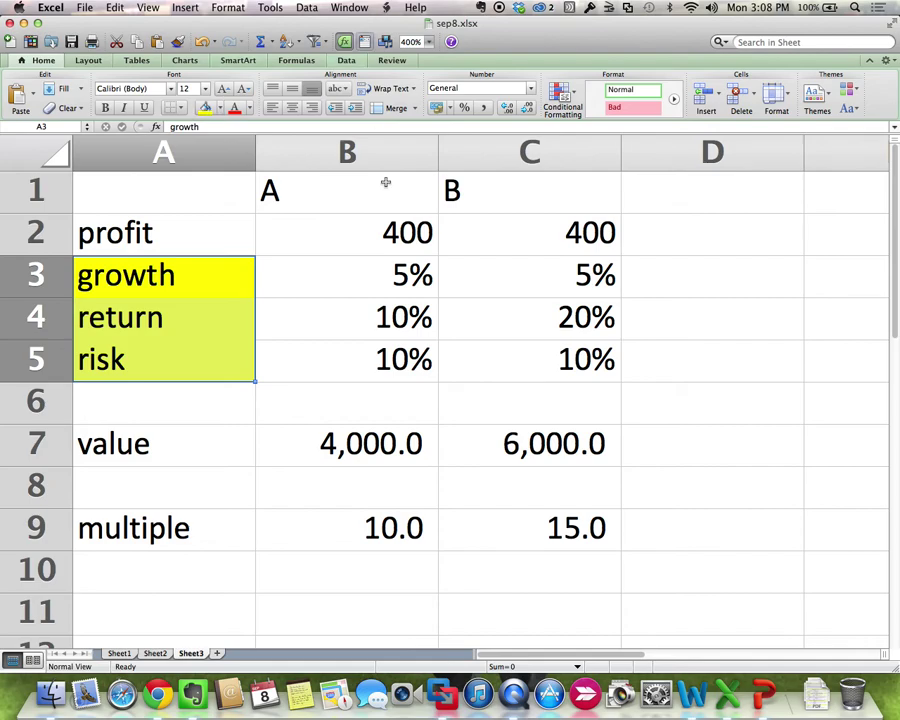
Set the profit of both companies in B2 and C2 back to 100
left_click(412, 237)
type("100")
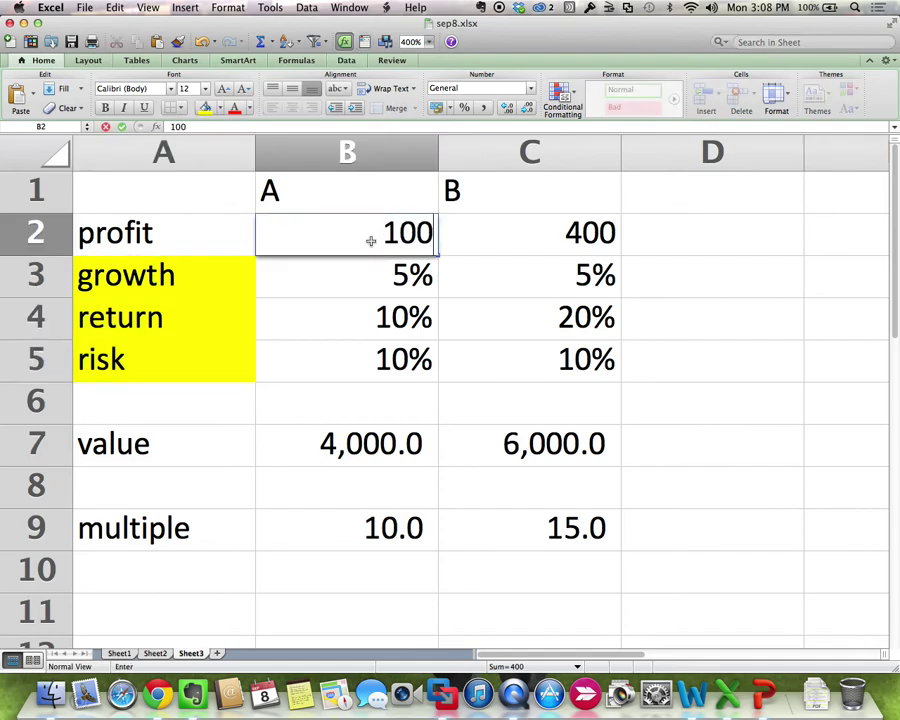
key("Tab")
type("100")
key("Return")
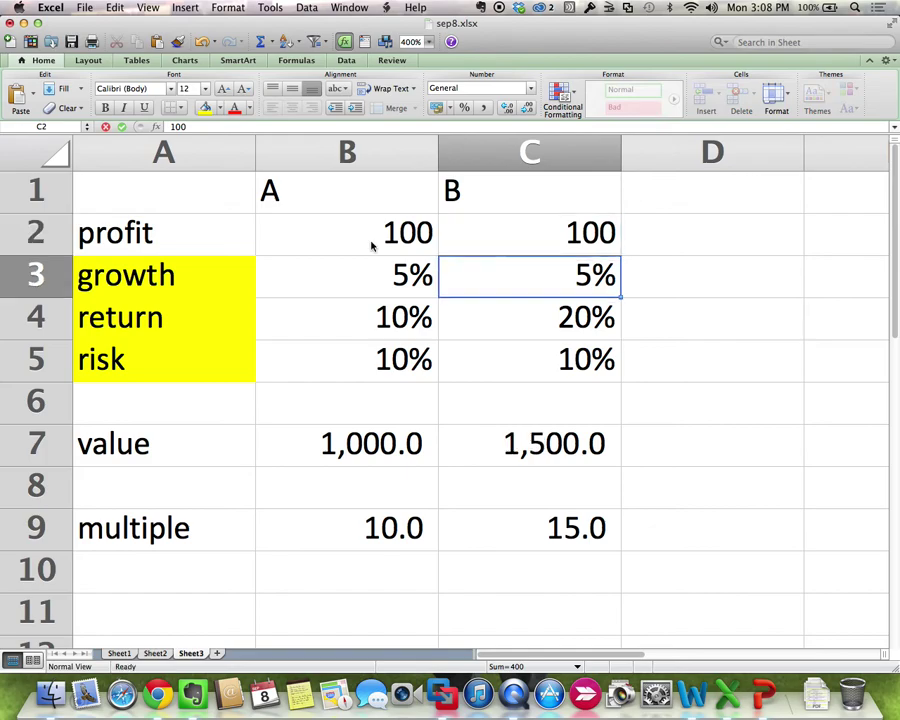
Test company A's value and multiple with growth rates of 6%, 7%, 8% and 9% entered successively in B3
key("Left")
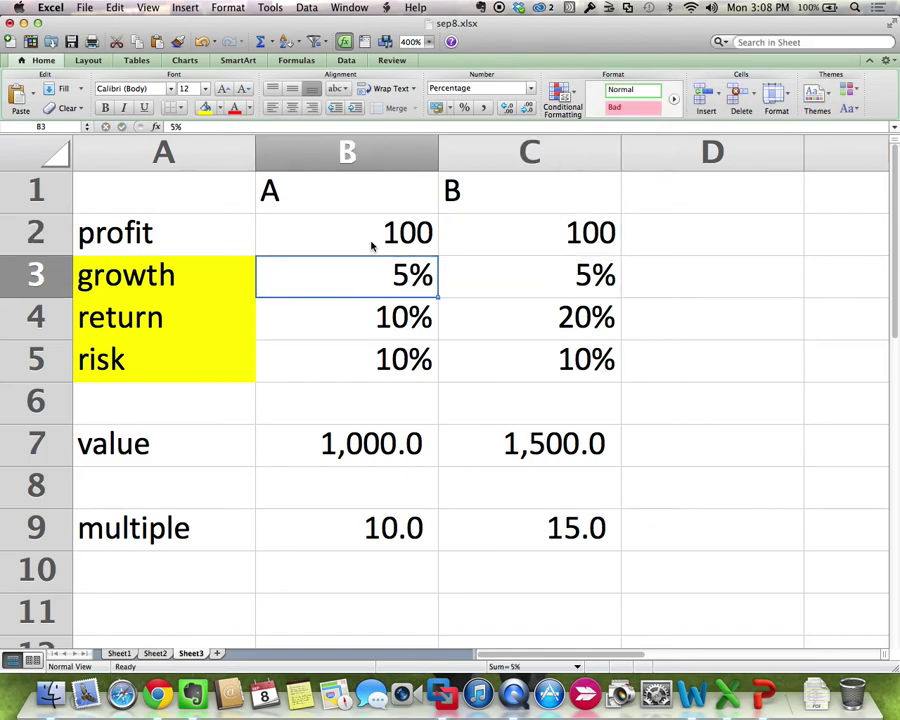
type("6")
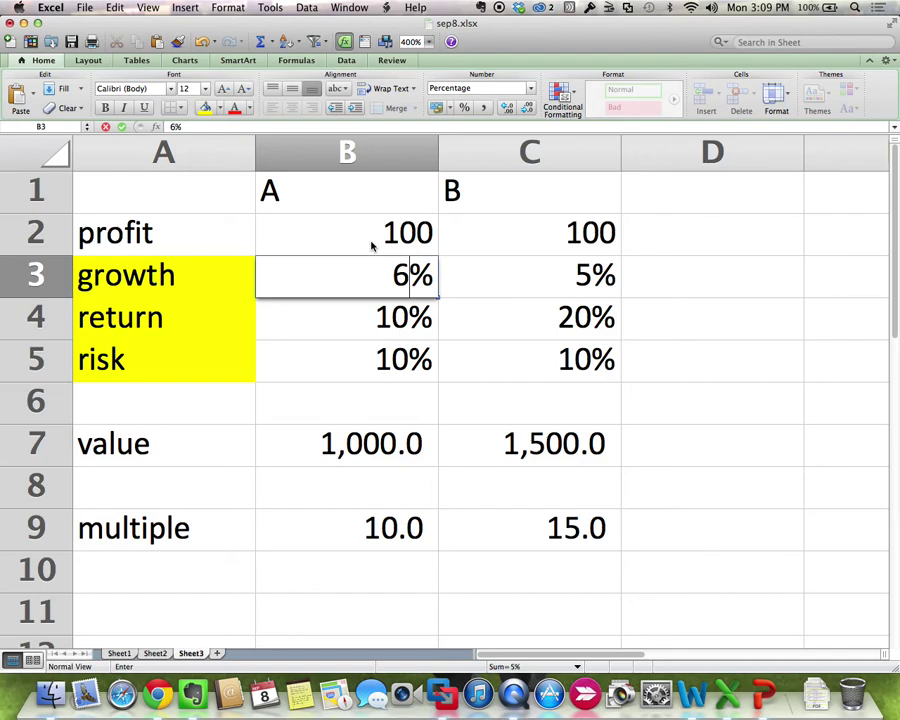
key("Return")
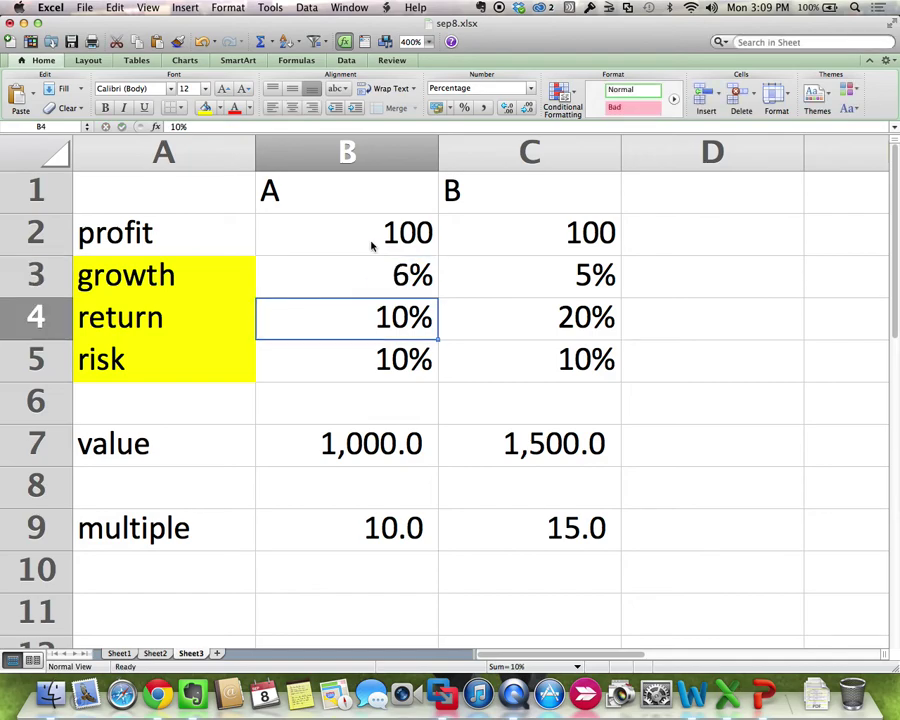
key("Up")
type("7")
key("Return")
key("Up")
type("8")
key("Return")
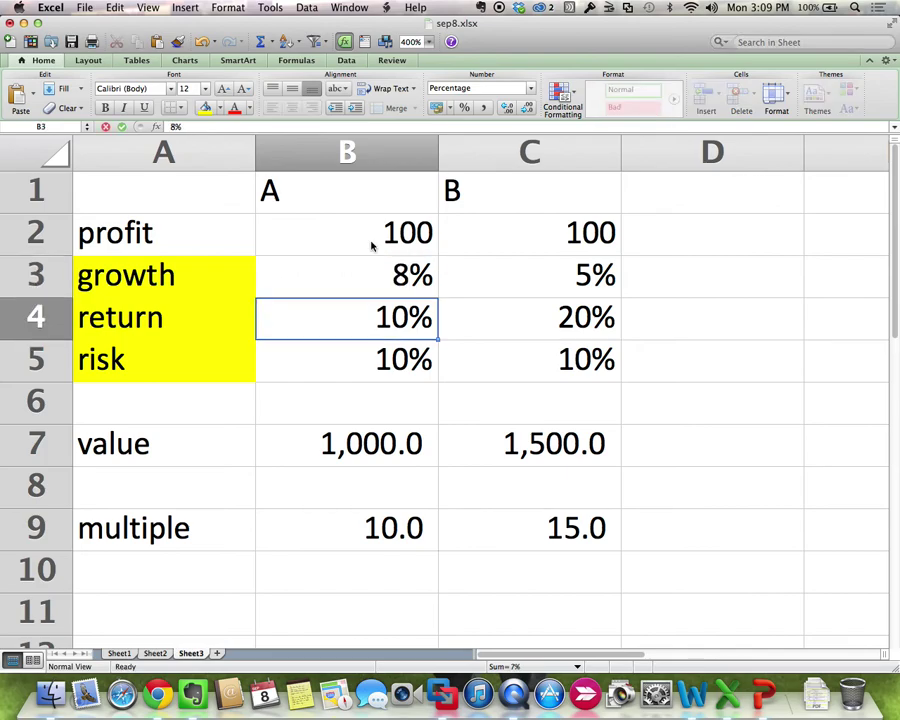
key("Up")
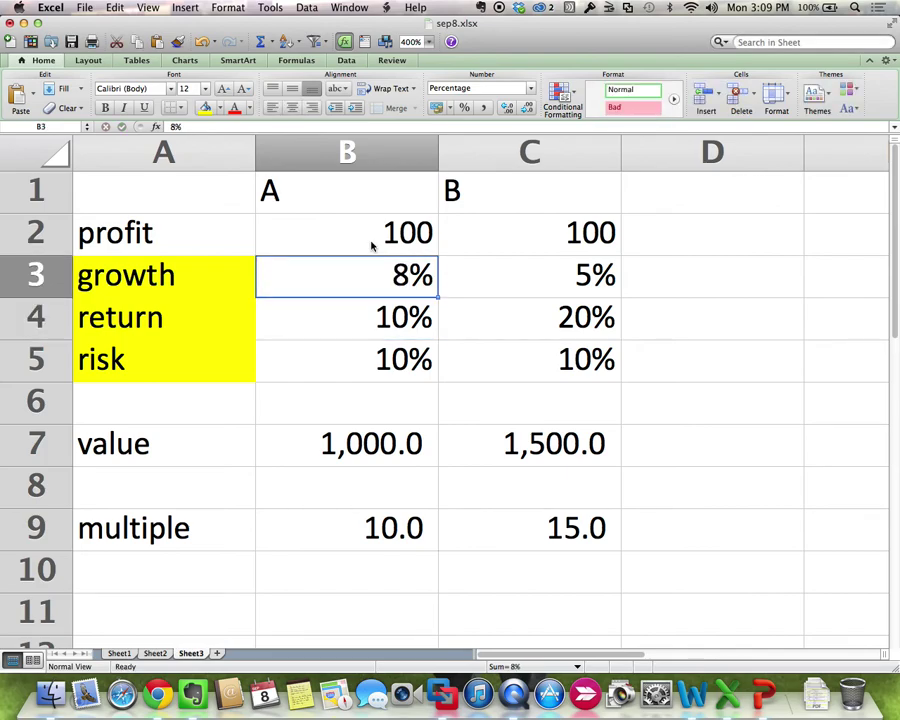
type("9")
key("Return")
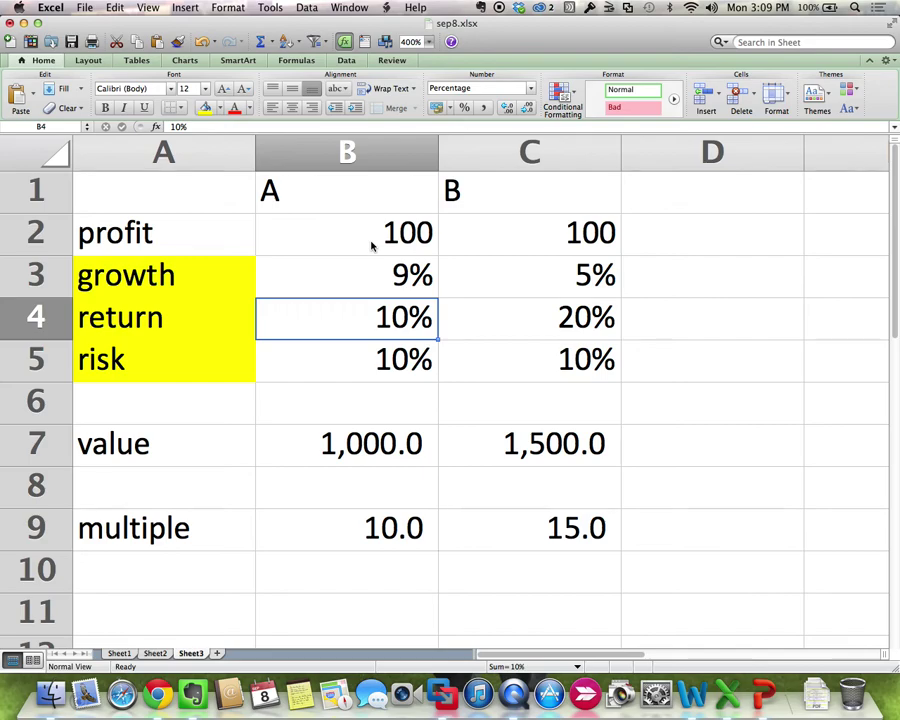
Try 5% as company A's growth in B3 and settle on 6%
key("Up")
type("5")
key("Return")
key("Up")
type("6")
key("Return")
key("Up")
key("Right")
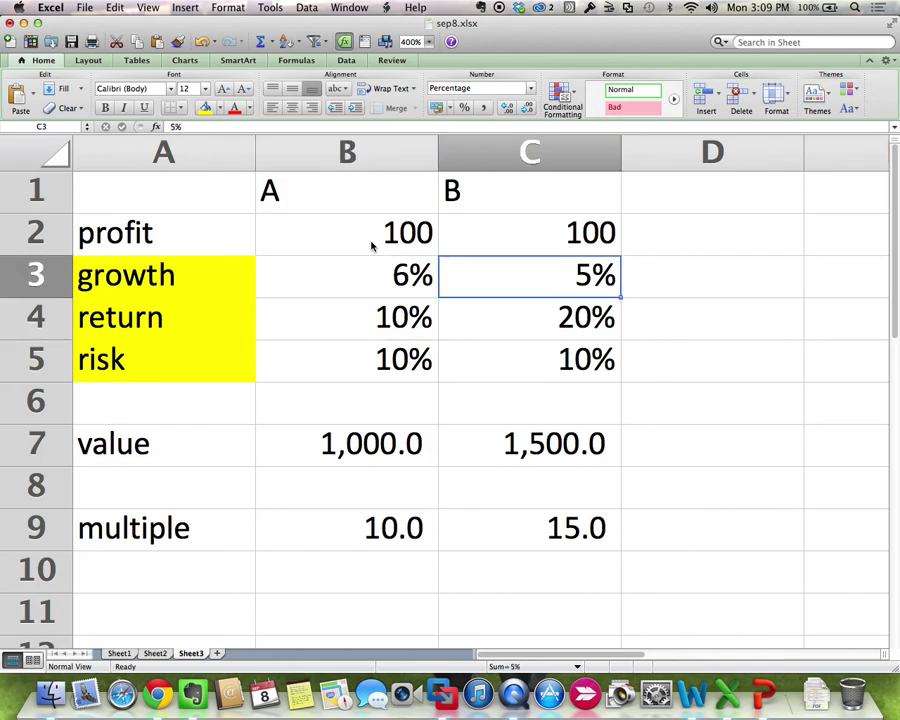
Test company B's growth in C3 at 6%, and both companies' growth in B3 and C3 at 7%
type("6")
key("Return")
key("Up")
key("Left")
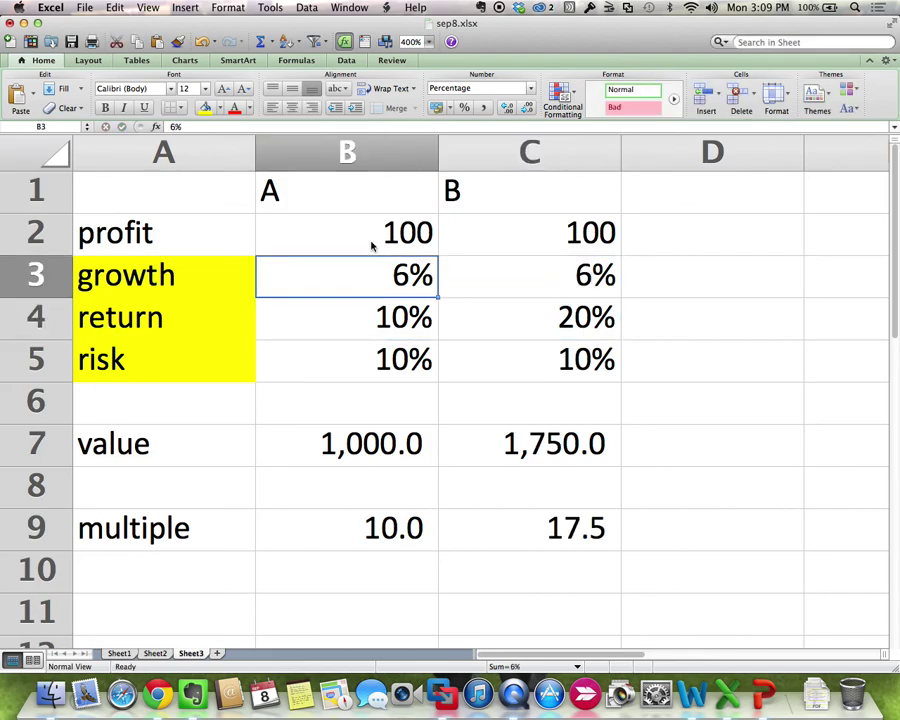
type("7")
key("Return")
key("Up")
key("Right")
type("7")
key("Return")
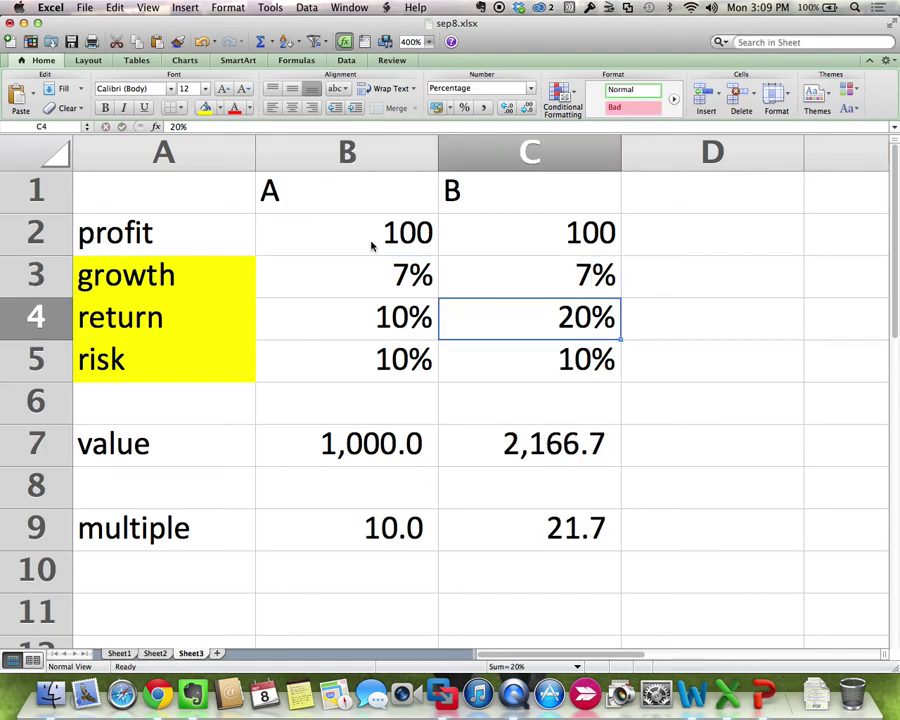
Test growth rates of 8% and 9% in turn for both companies in B3 and C3
key("Up")
key("Left")
type("8")
key("Right")
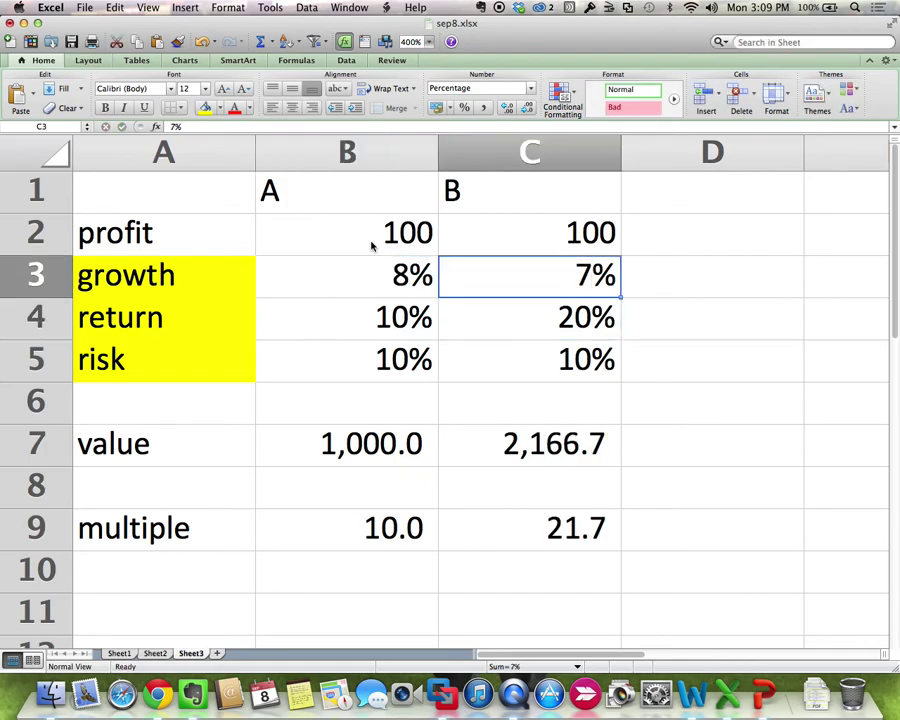
type("8")
key("Right")
key("Left")
key("Left")
type("9")
key("Right")
type("9")
key("Right")
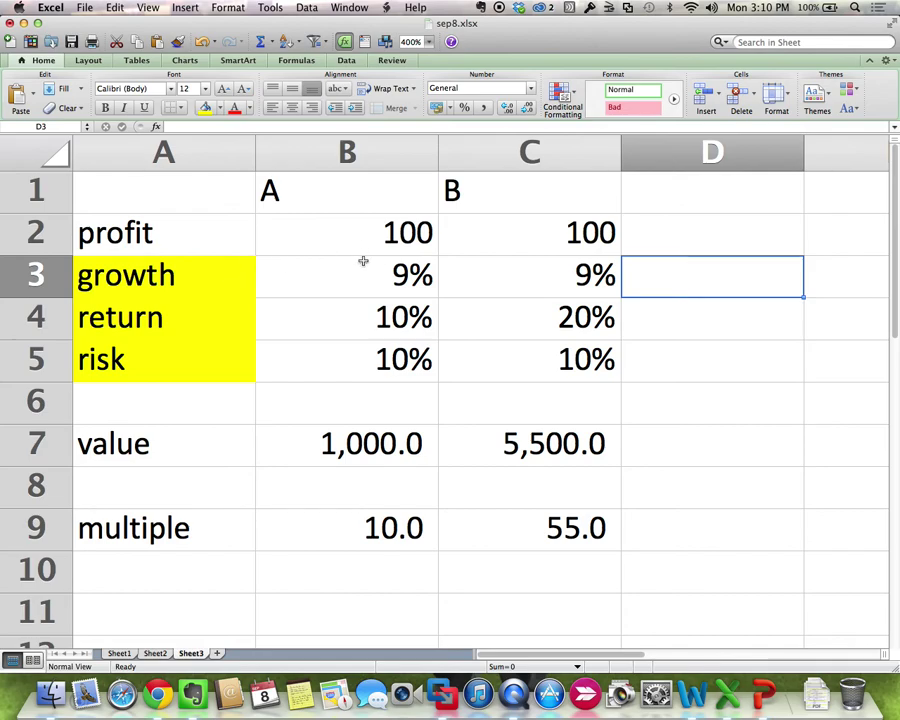
Set the growth of both companies in B3 and C3 back to 5%
left_click(363, 261)
type("5")
key("Tab")
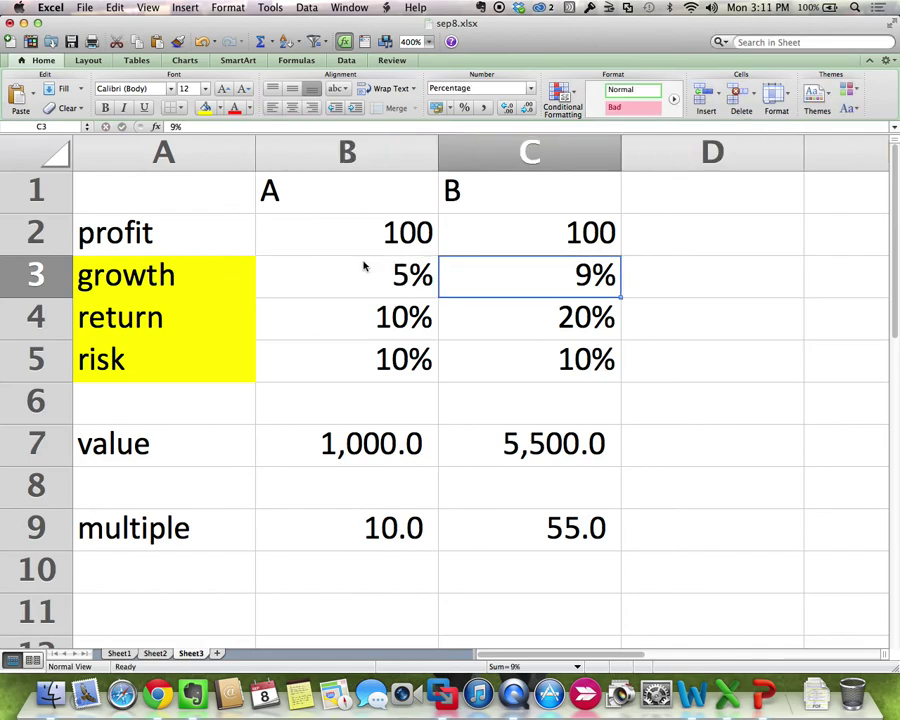
type("5")
key("Tab")
Test company B's value and multiple with a growth rate of 3% in C3
key("Left")
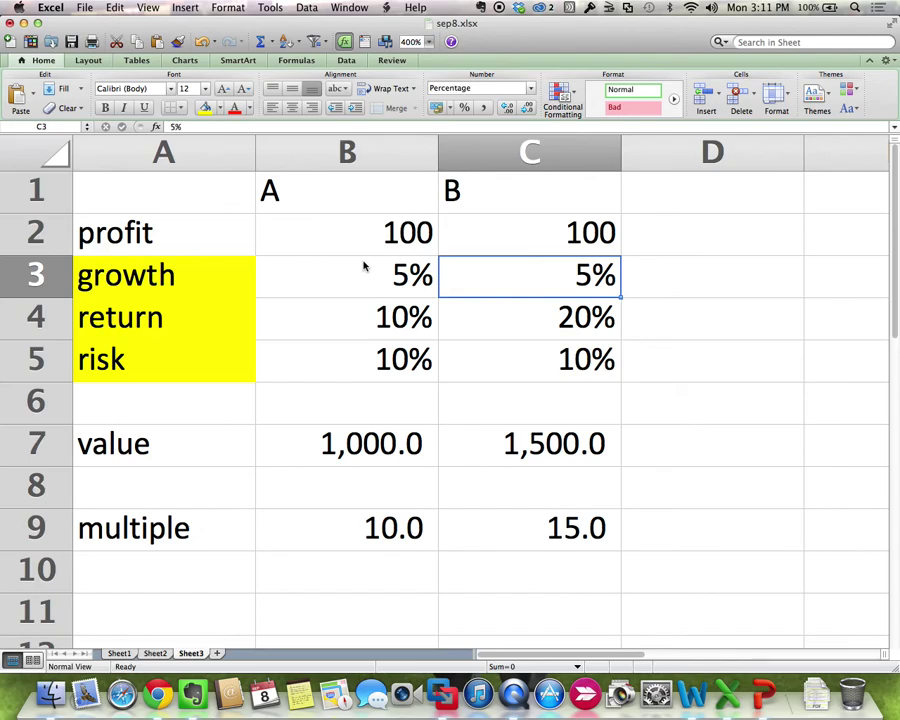
type("3")
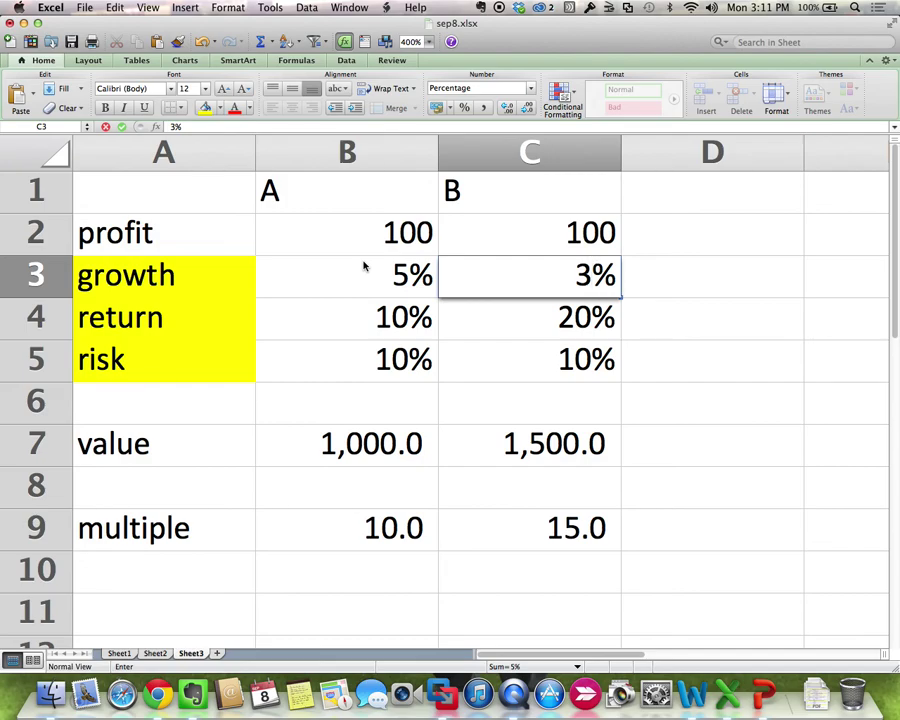
key("Return")
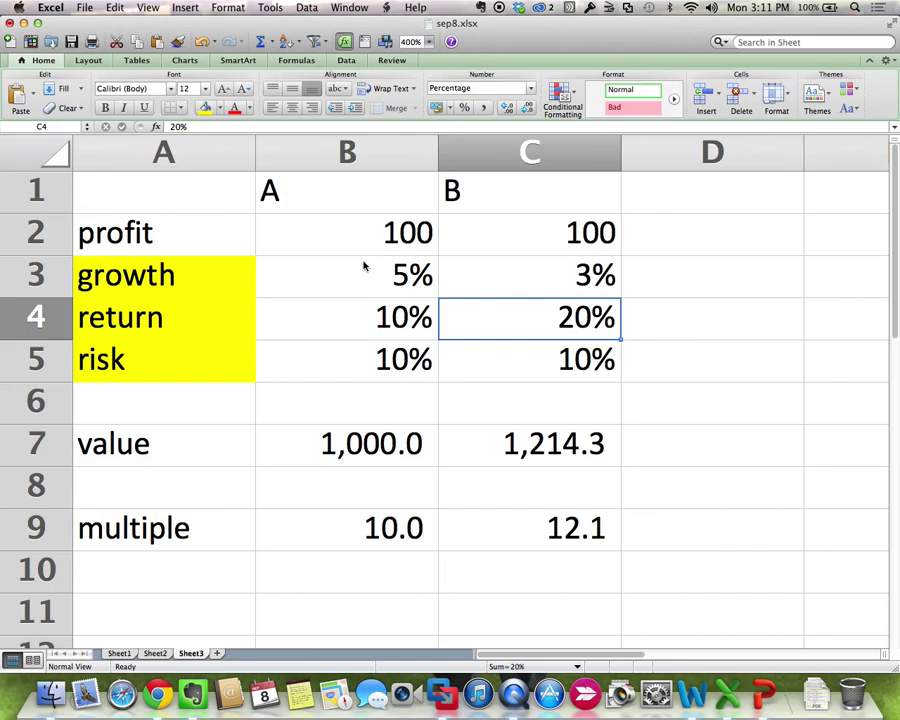
Switch to Evernote to look at the WSJ article on Tesco's profit warning and dividend cut
key("super+Tab")
key("super+Tab")
key("super+Tab")
key("super+Tab")
key("super+Tab")
key("super+Tab")
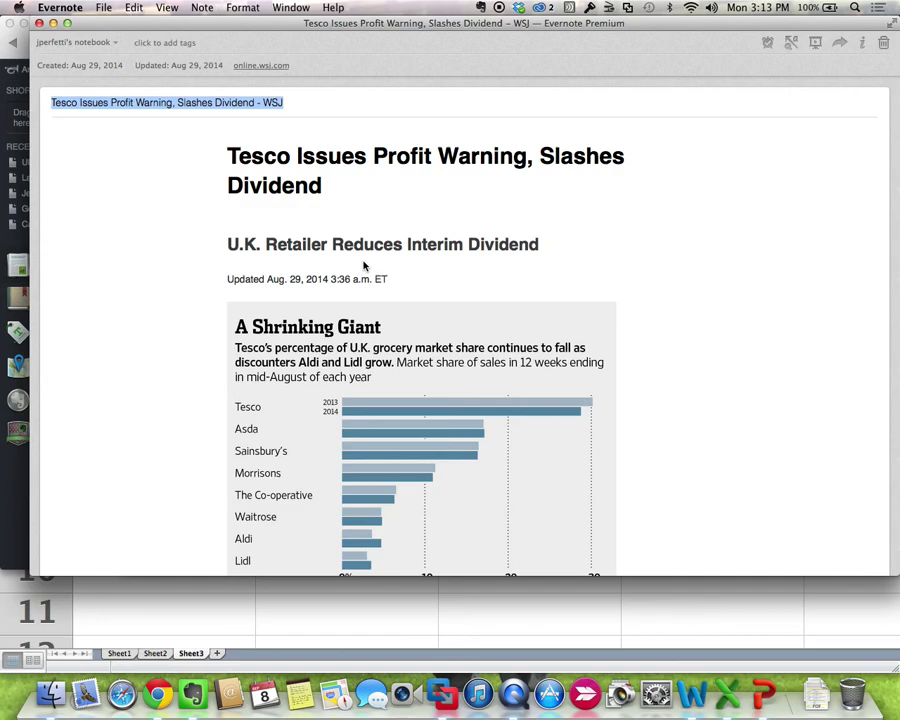
Return to the sep8.xlsx workbook in Excel and set company B's growth in C3 to 5%
key("super+Tab")
key("super+Tab")
left_click(546, 290)
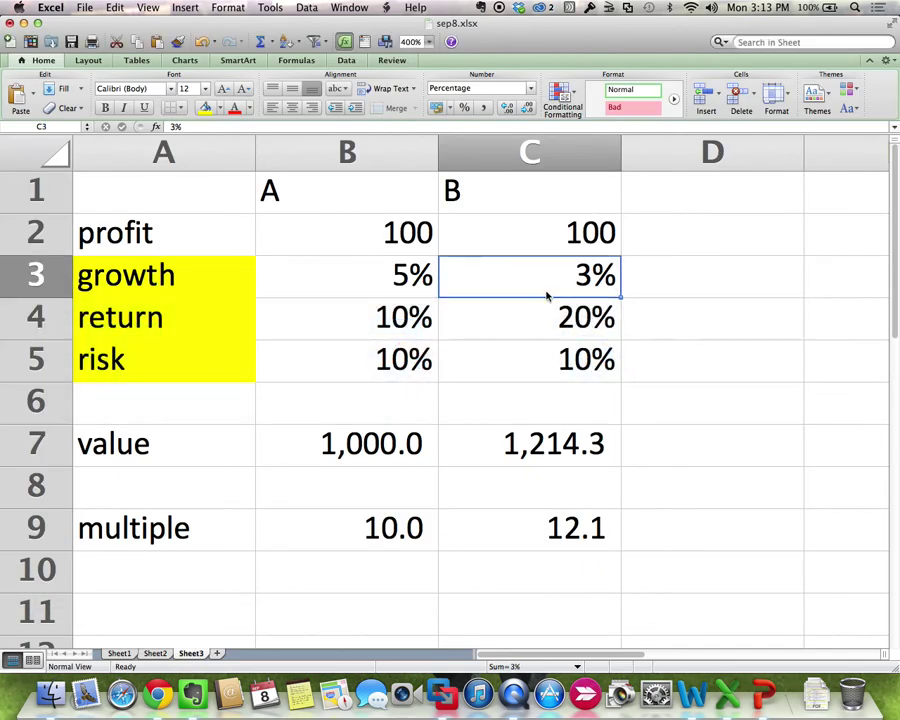
type("5%")
key("Return")
Lower company A's return in B4 to 8%
key("Left")
key("Up")
key("Down")
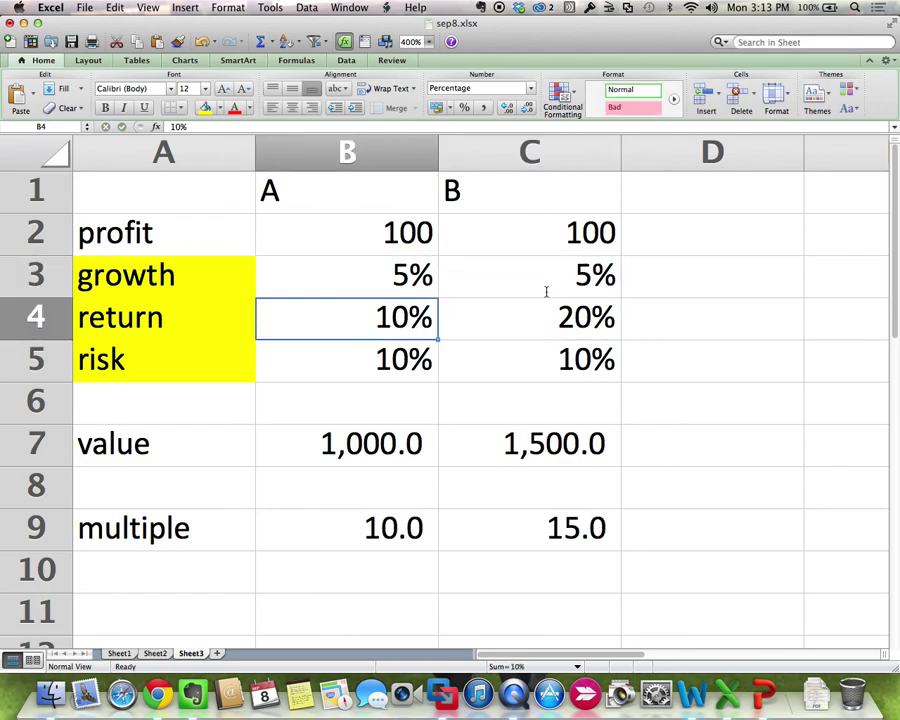
type("8%")
key("Return")
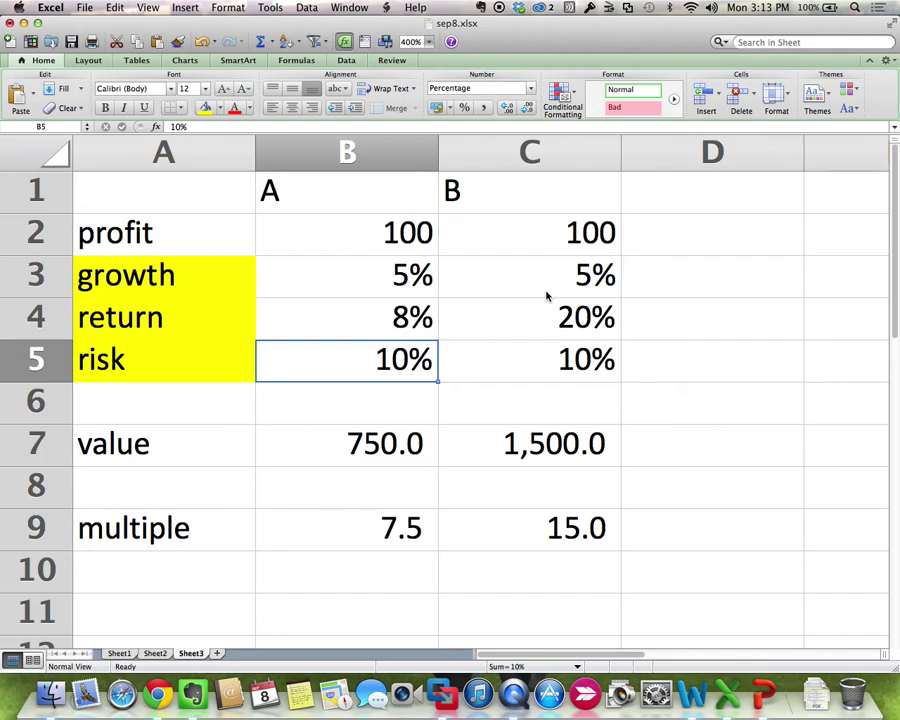
Test company A's growth in B3 at 6% and 7% with its return below the 10% risk rate
key("Up")
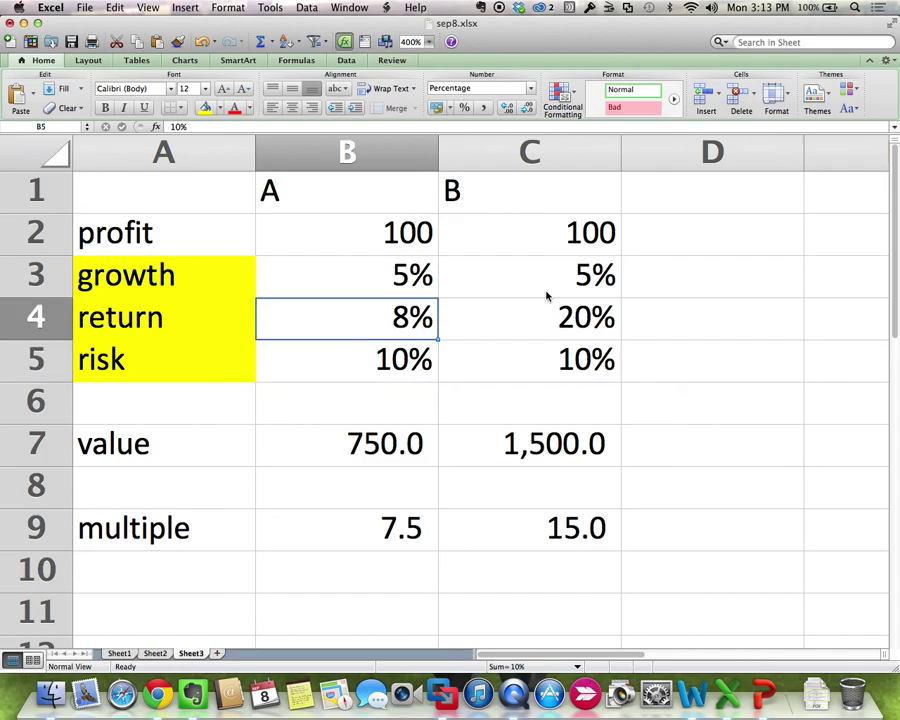
key("Up")
type("6")
key("Return")
key("Up")
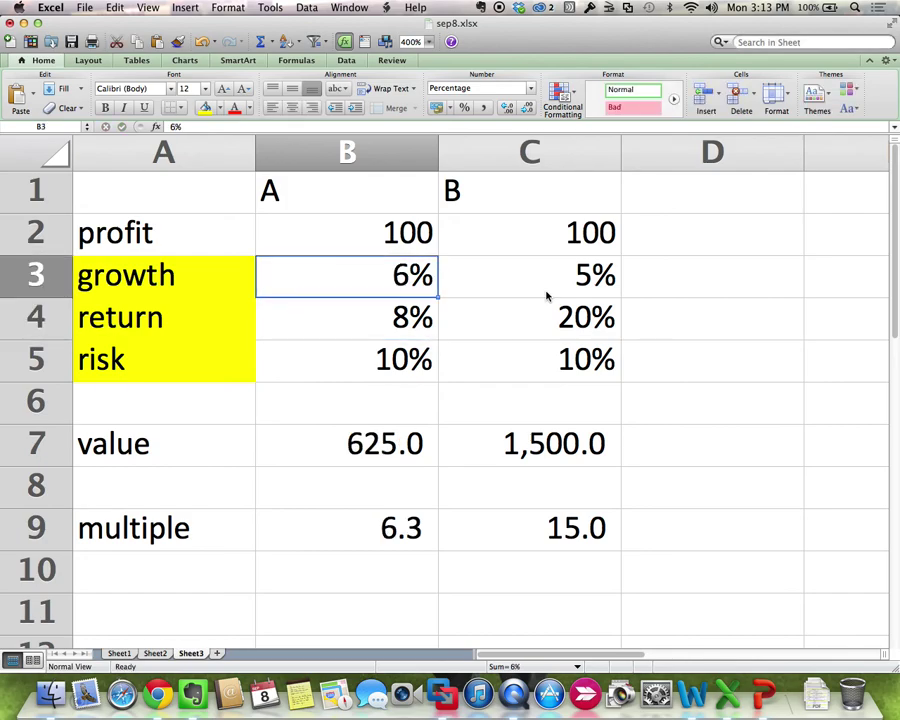
type("7")
key("Return")
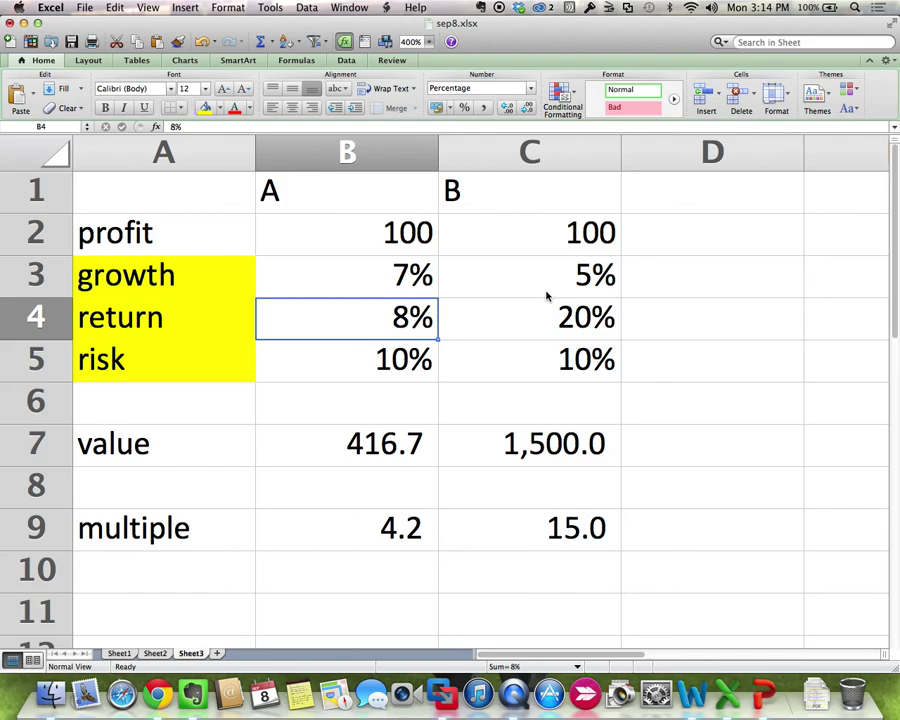
Test company A's growth in B3 at 5%, 2% and 1%, ending with -3%
key("Up")
type("5")
key("Return")
key("Up")
type("2")
key("Return")
key("Up")
type("1")
key("Return")
key("Up")
type("-3")
key("Return")
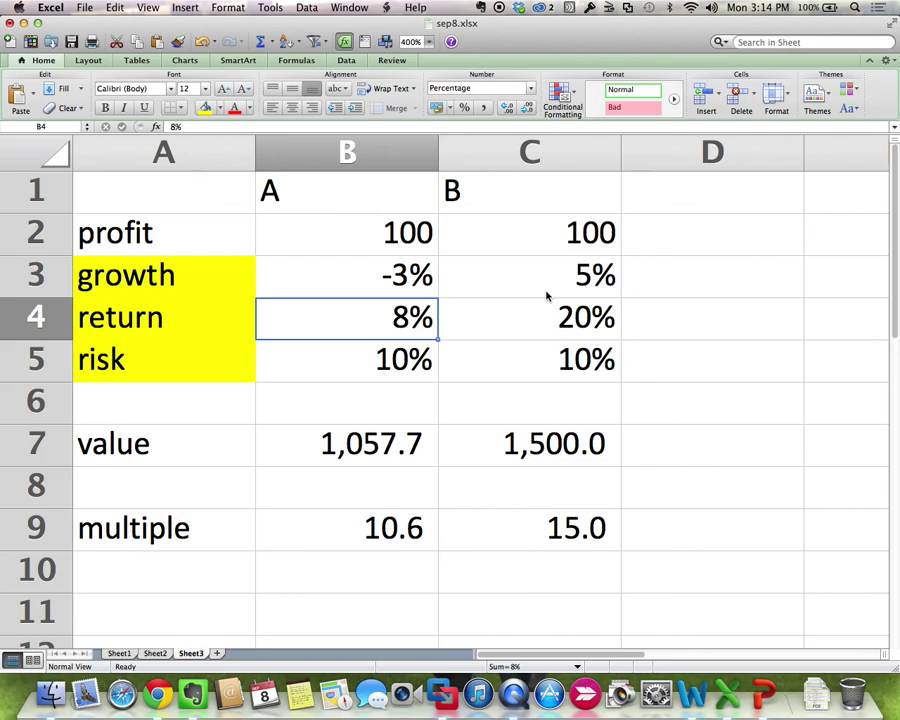
Add a third company heading, McDonalds, in D1
left_click(683, 196)
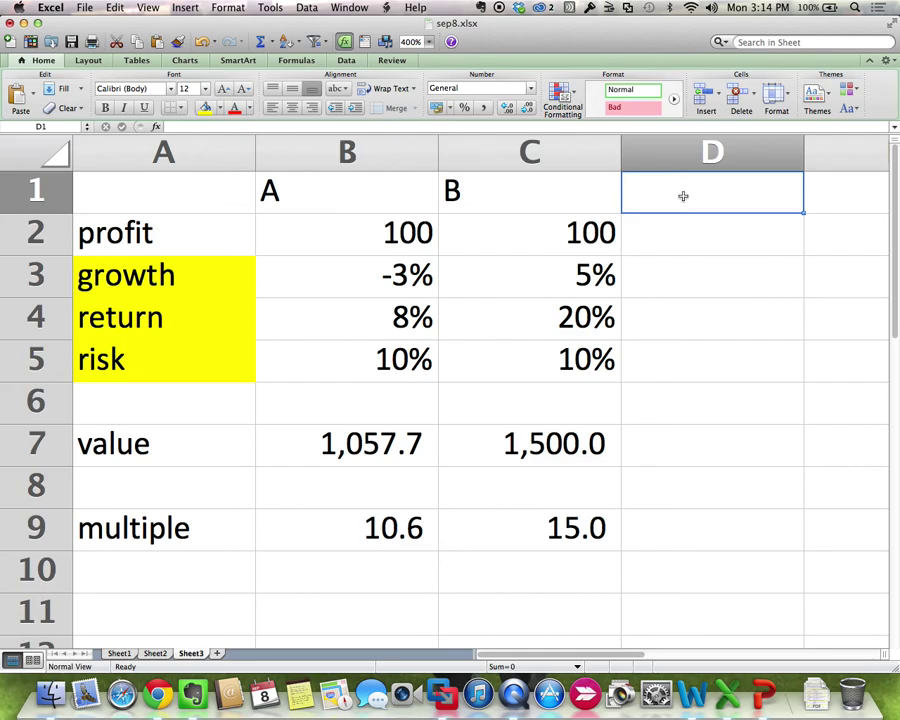
type("McDi")
key("BackSpace")
type("onalds")
key("Return")
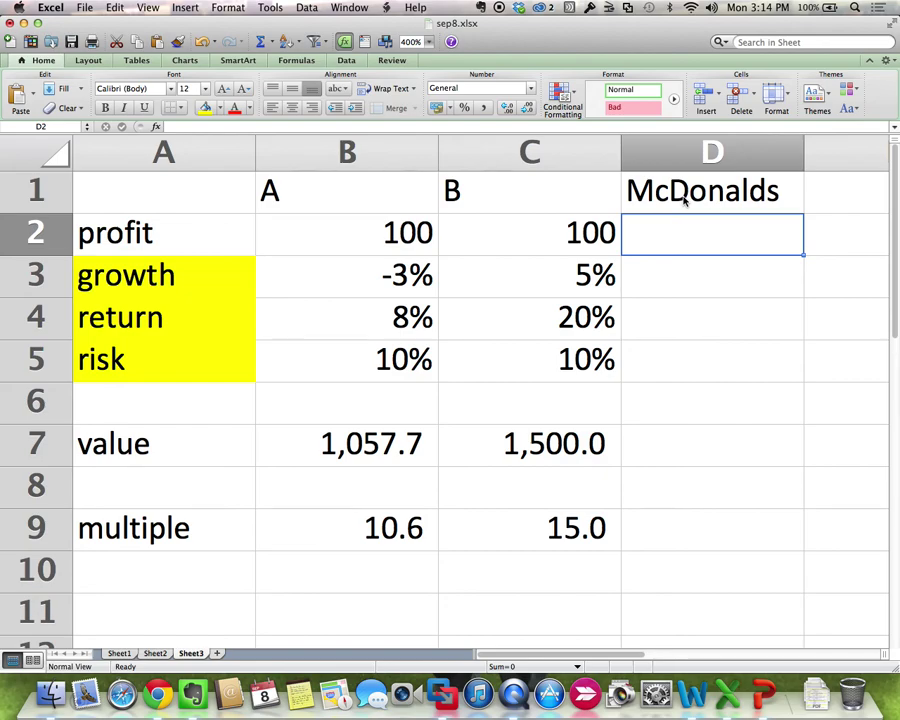
Extend the profit label in A2 to "profit->NI" and the growth label in A3 to "growth->EPS"
left_click(179, 248)
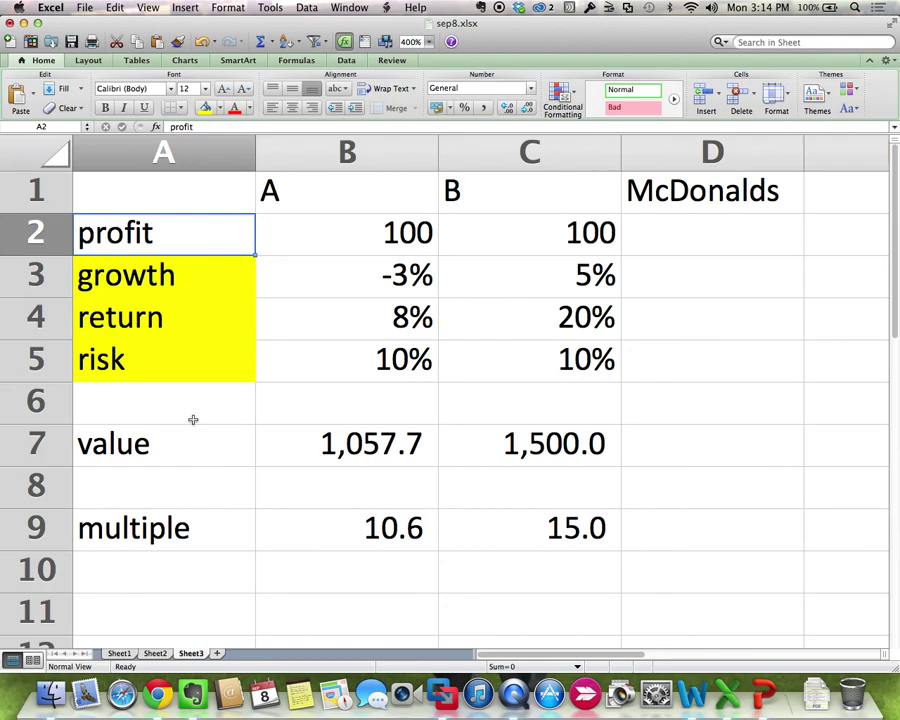
double_click(177, 233)
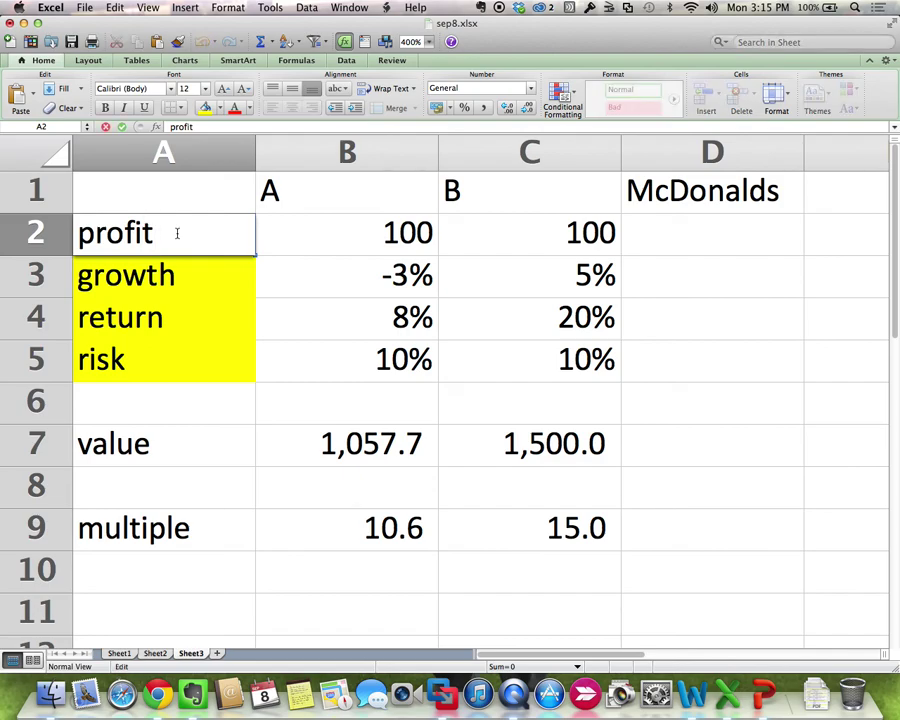
type("->NI")
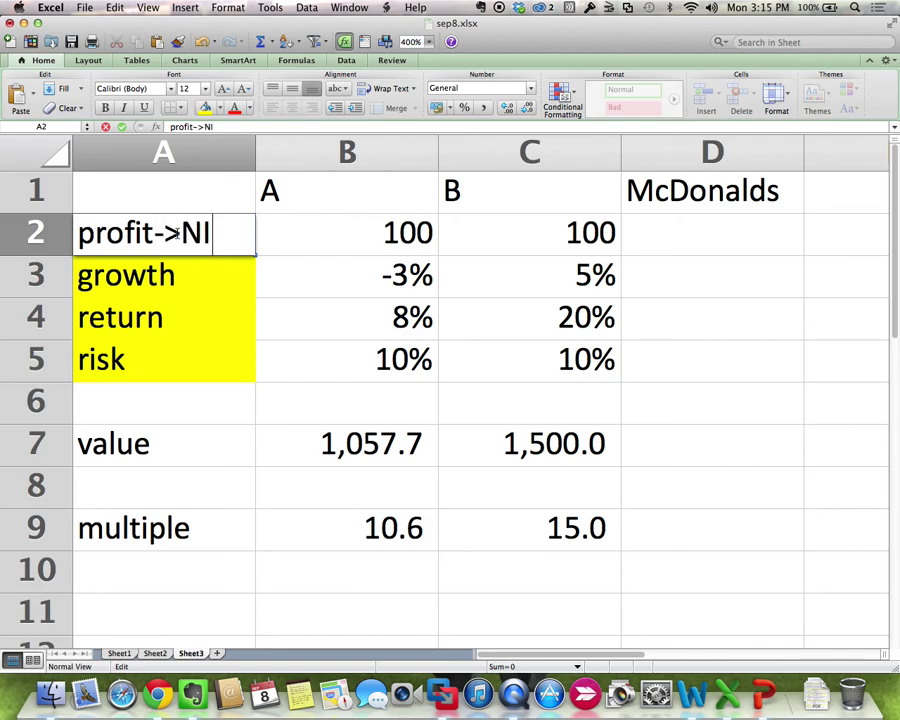
key("Return")
double_click(200, 278)
type("-")
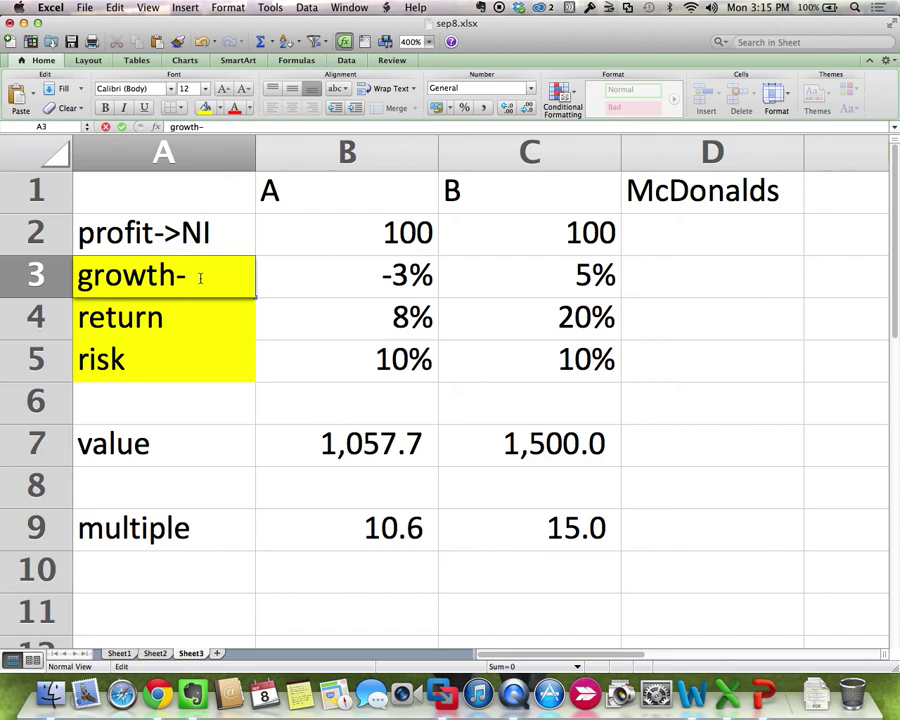
type(">EPS")
key("Return")
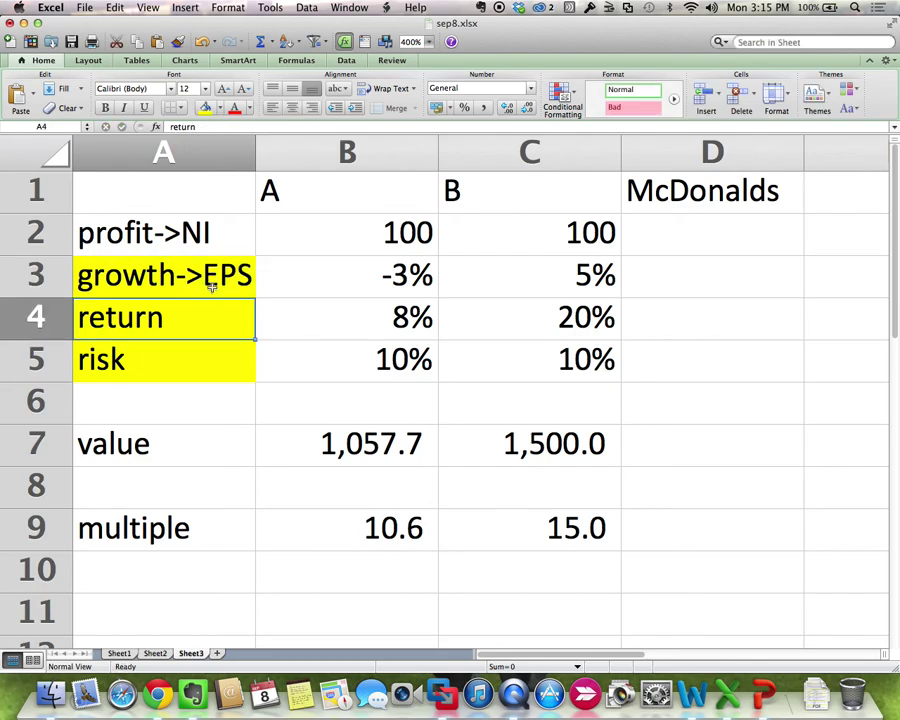
Extend the return label in A4 to "return->ROE" and the risk label in A5 to "risk->COE"
double_click(189, 320)
type("-")
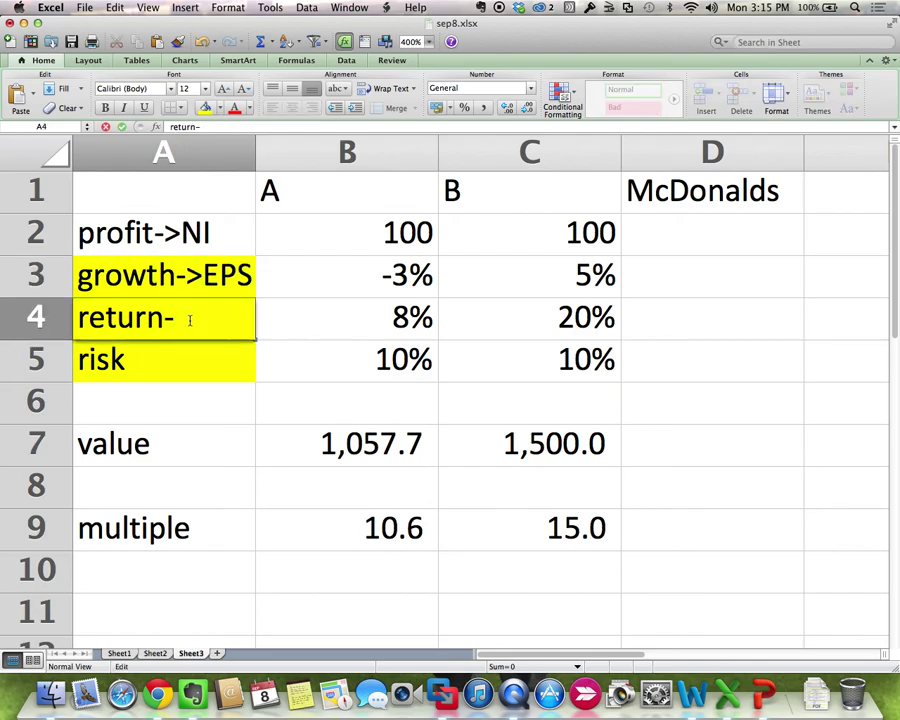
type(">ROE")
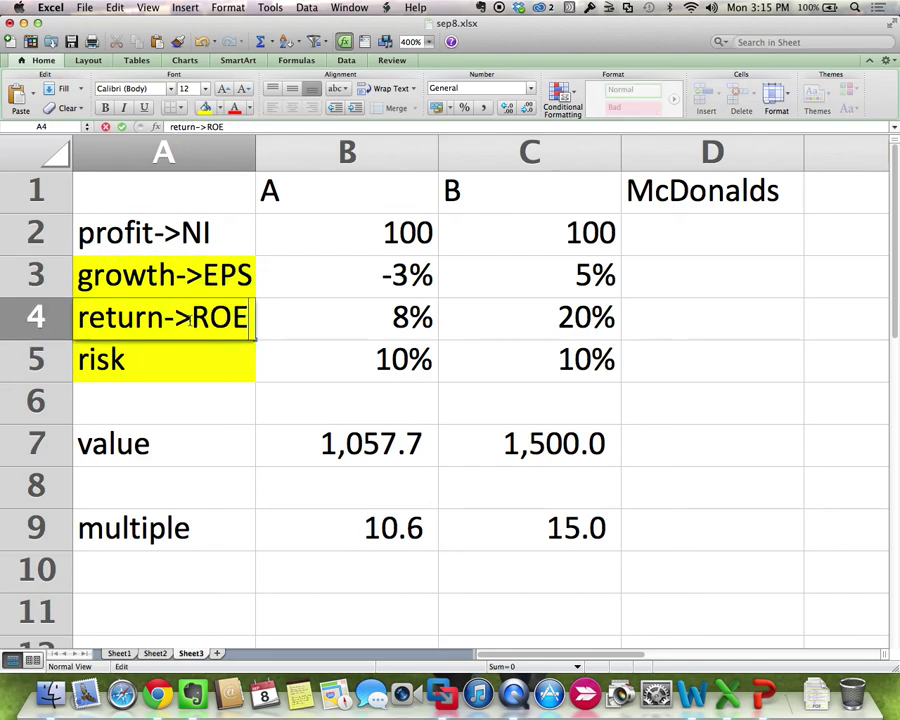
key("Return")
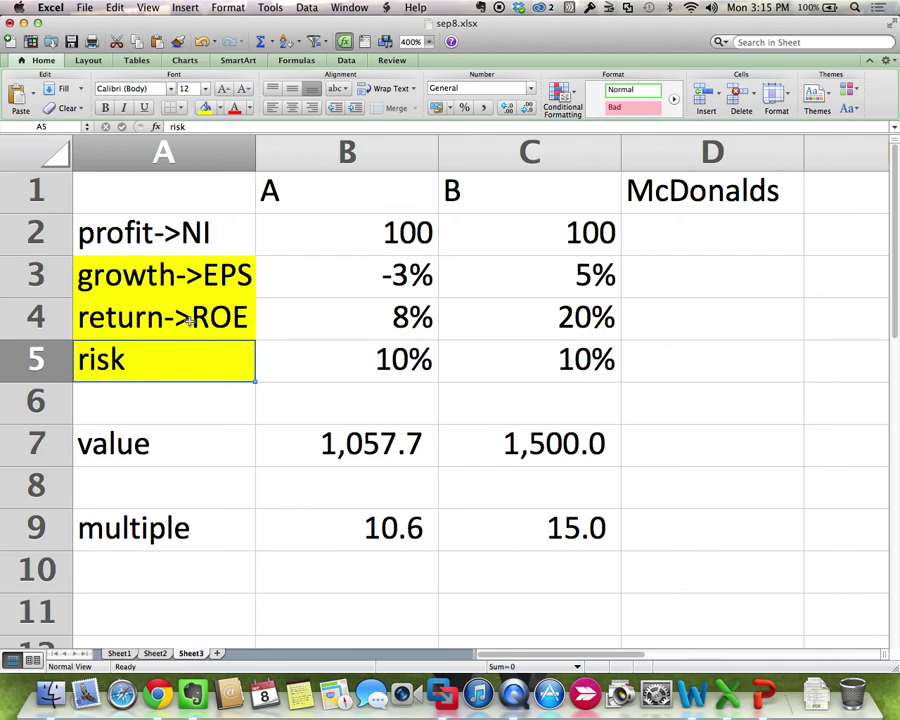
double_click(150, 362)
type("->COE")
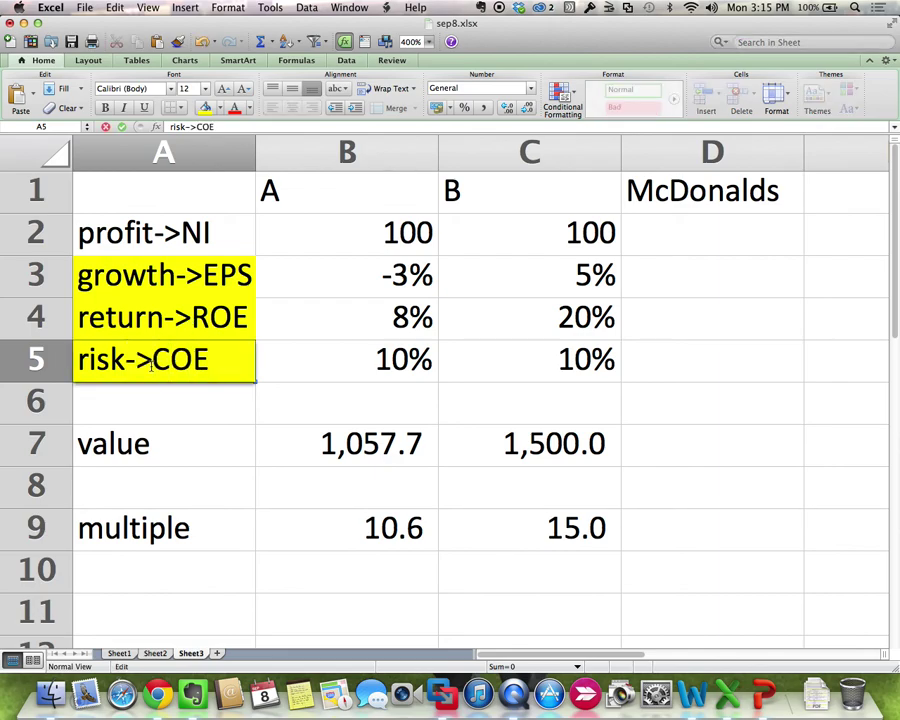
key("Return")
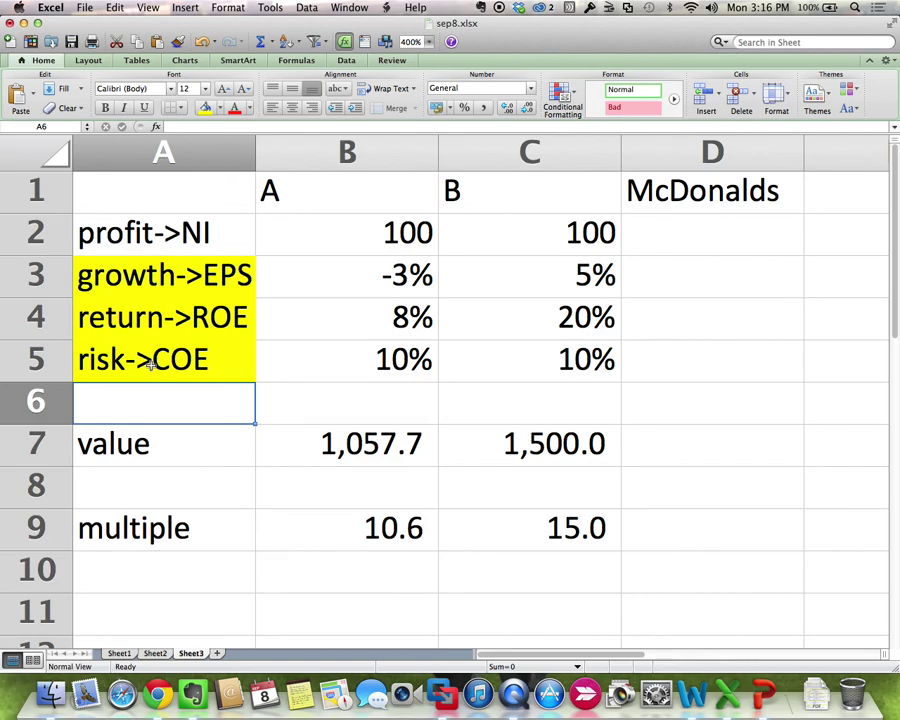
Switch to the Bloomberg terminal and look up MCD to load the McDonald's Corp US equity
key("super+Tab")
key("super+Tab")
key("super+Tab")
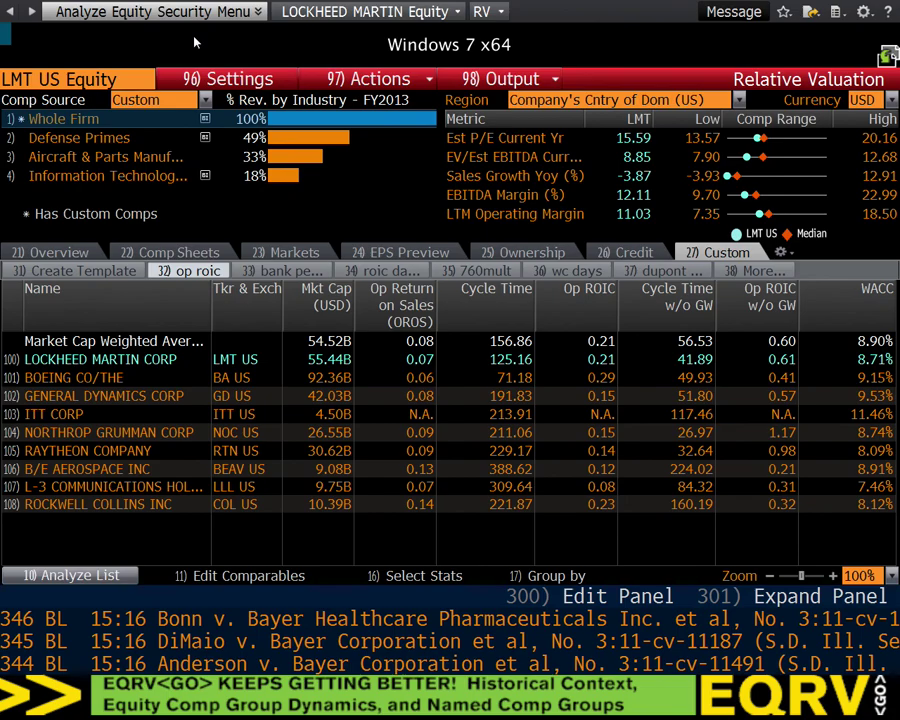
type("MCD")
key("Down")
key("Down")
key("Down")
key("Down")
key("Down")
key("Down")
key("Down")
key("Down")
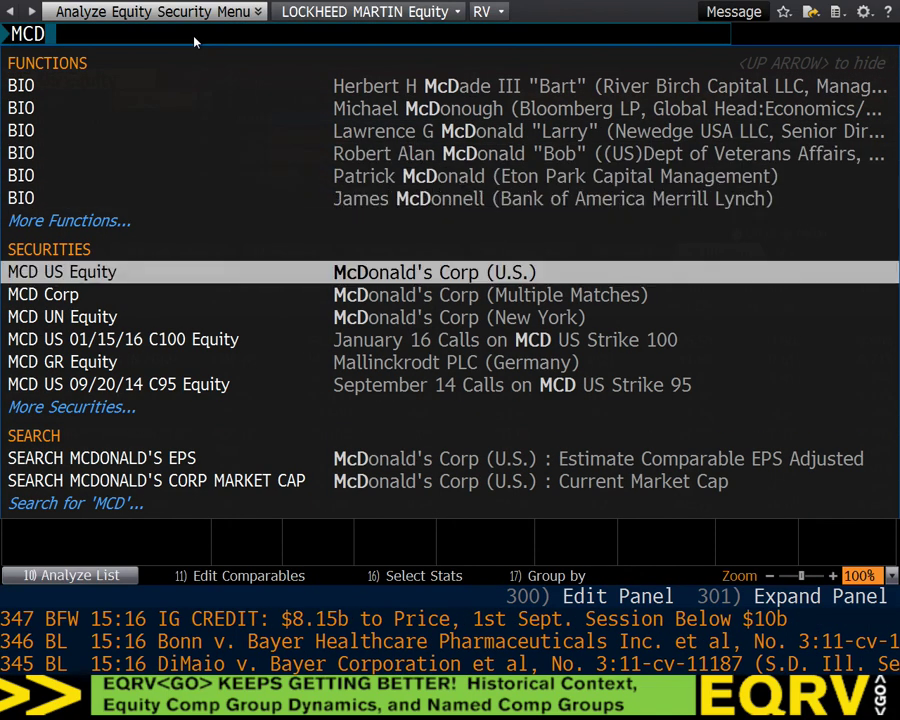
key("Down")
key("Up")
key("Escape")
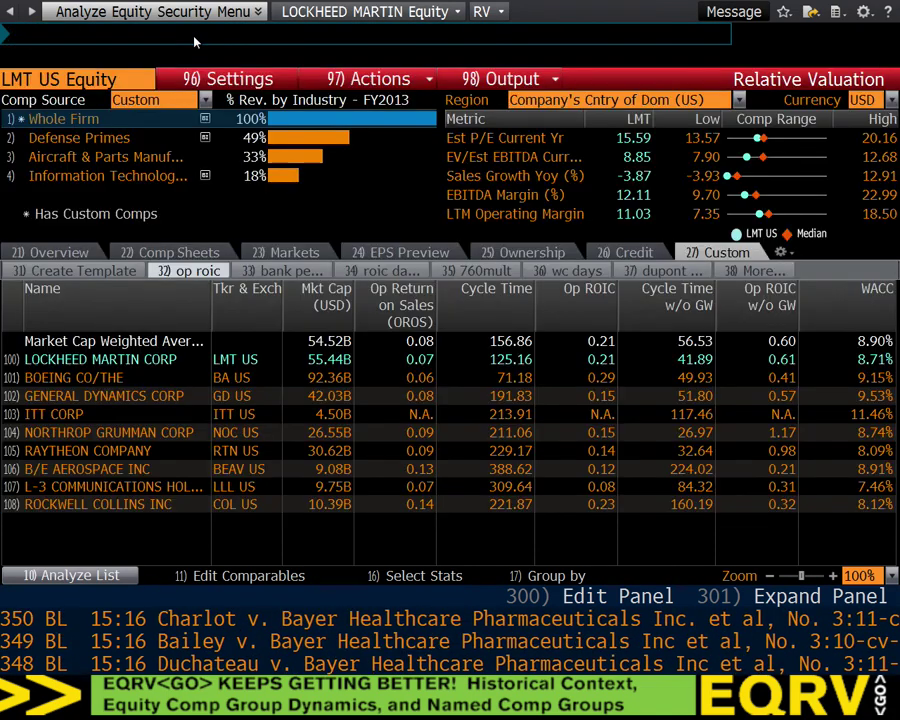
Open the EEO consensus overview for McDonald's with the periodicity set to Annuals and the current multiples section collapsed
type("R")
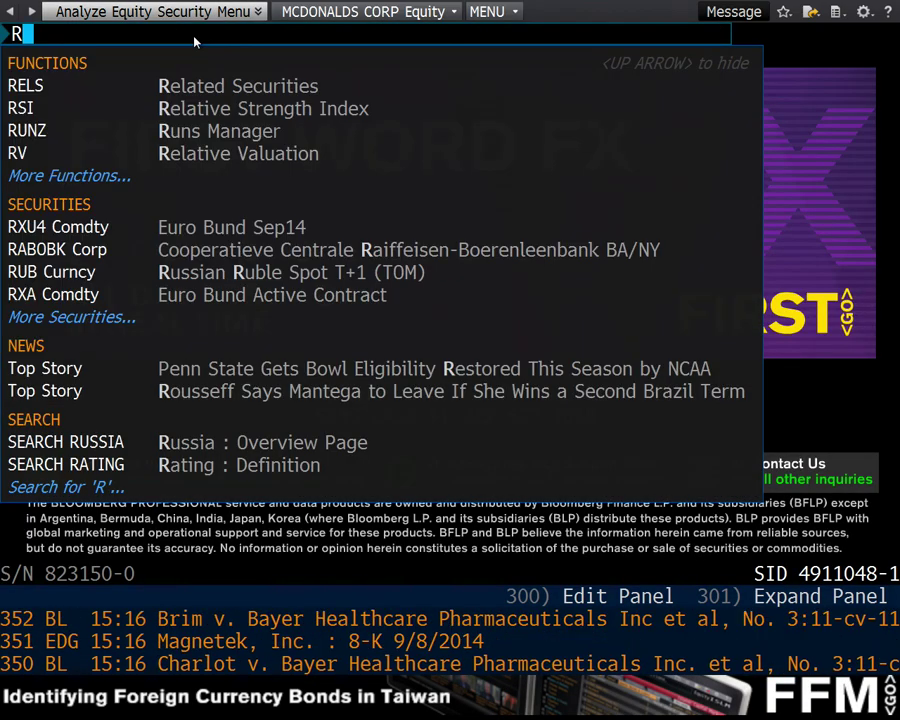
type("EO")
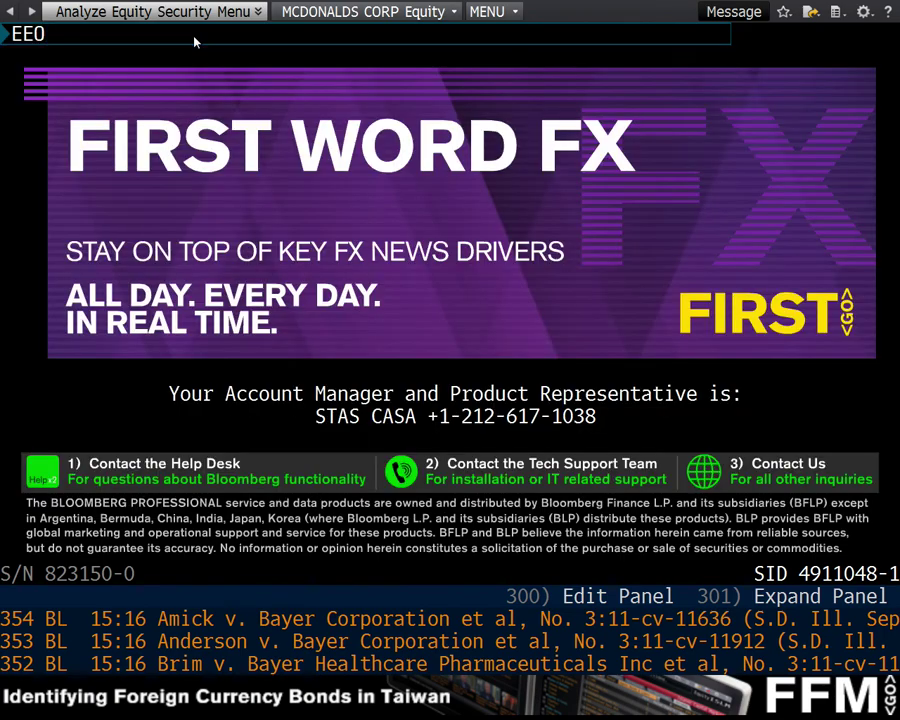
key("Return")
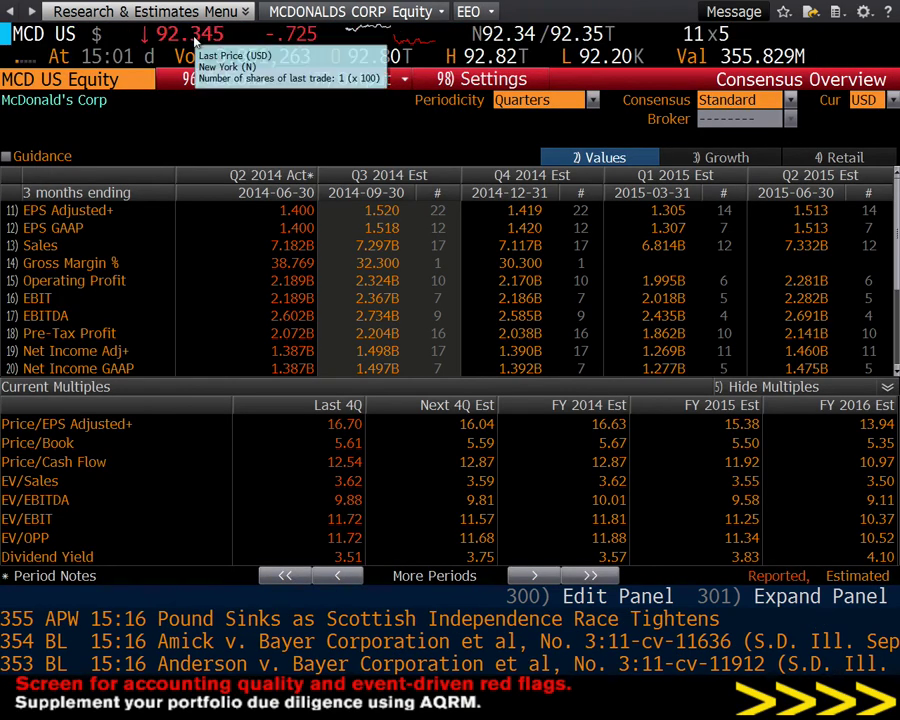
left_click(592, 100)
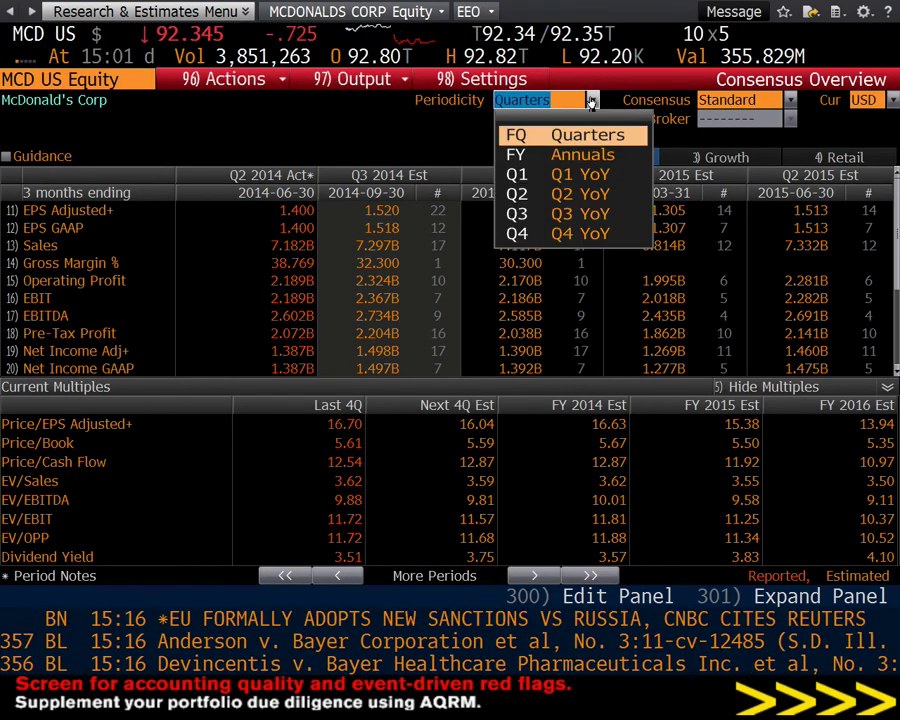
left_click(580, 154)
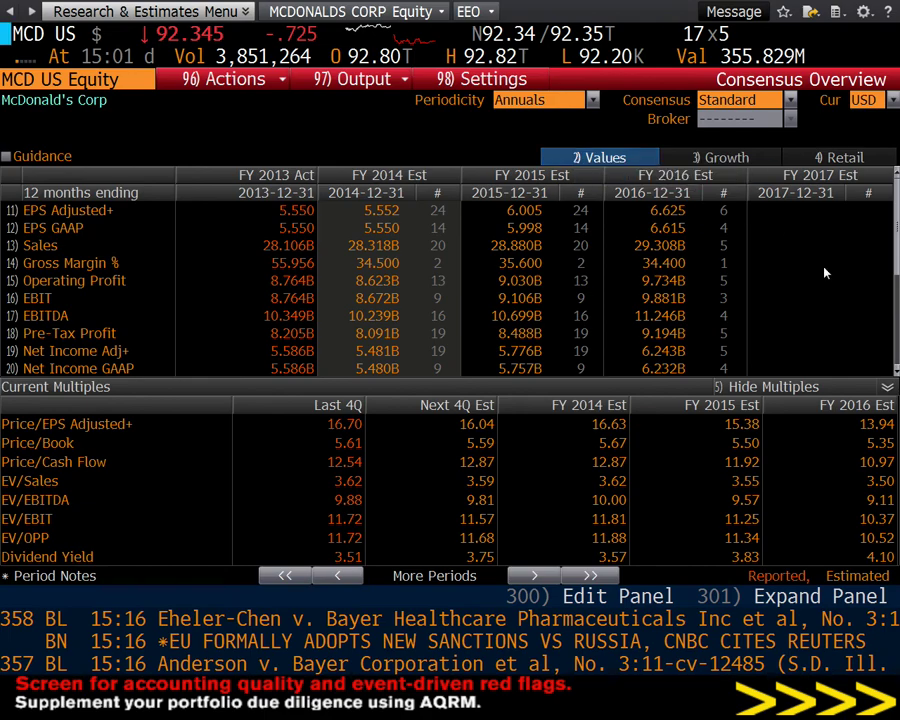
left_click(884, 385)
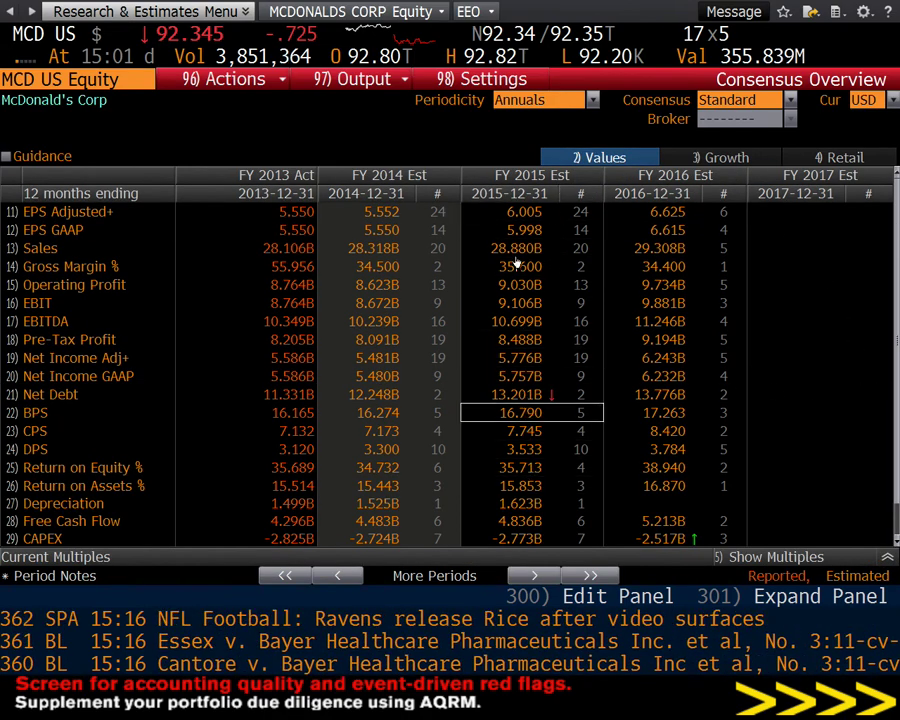
mouse_move(572, 398)
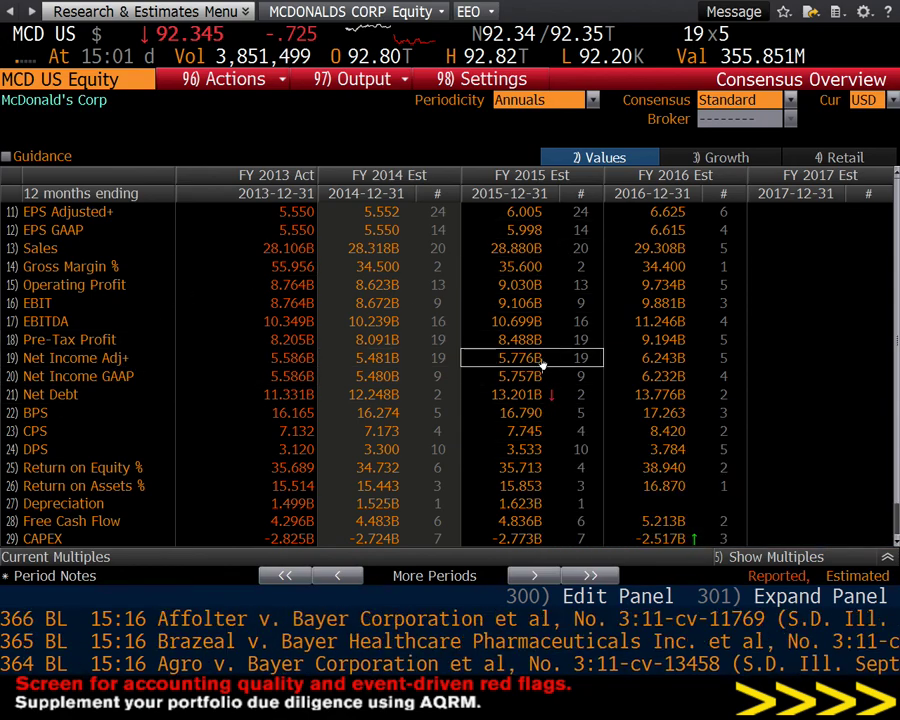
Switch to Excel and enter McDonald's FY 2015 net income estimate of 5776 in D2 and a growth rate of 2% in D3
key("super+Tab")
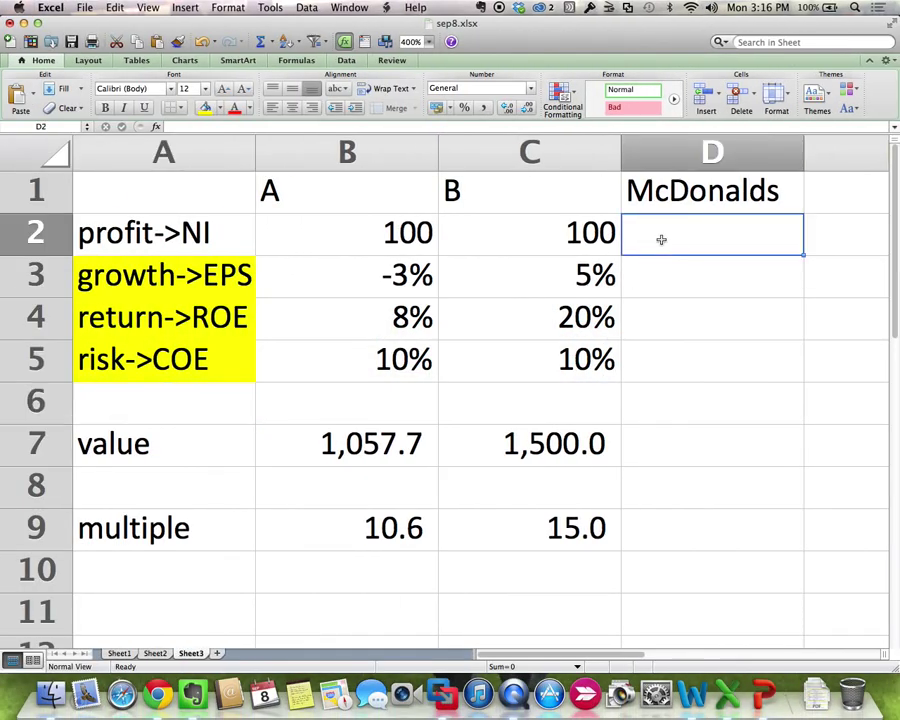
type("5776")
key("Return")
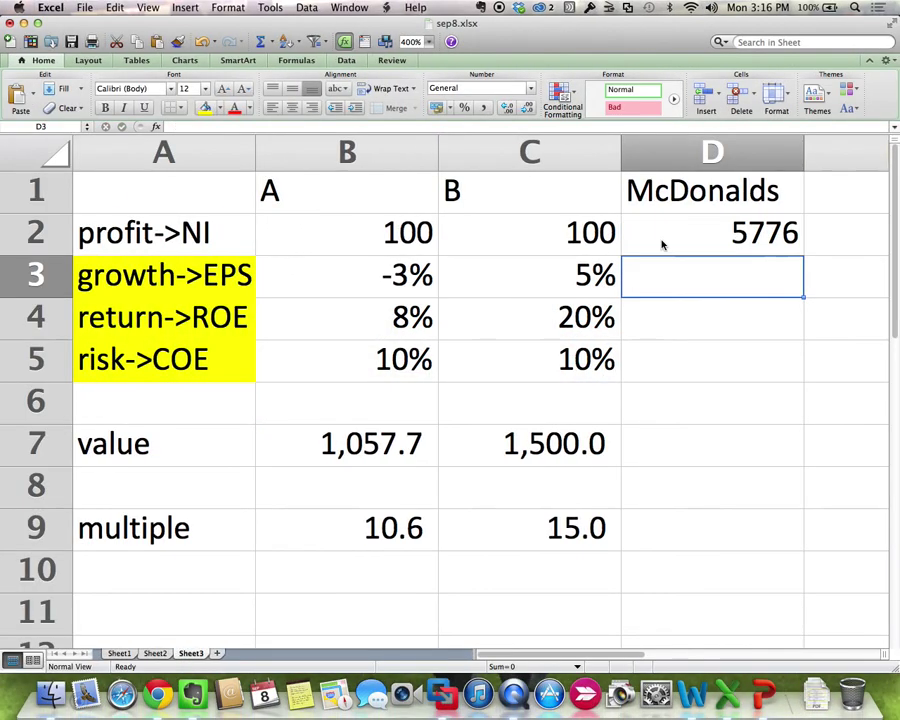
key("super+Tab")
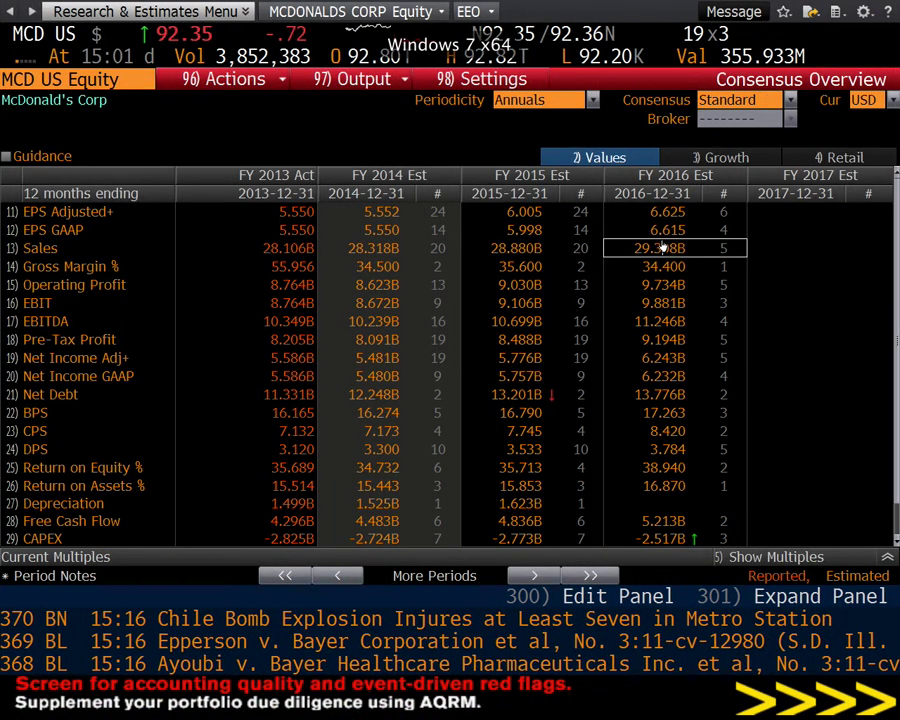
key("super+Tab")
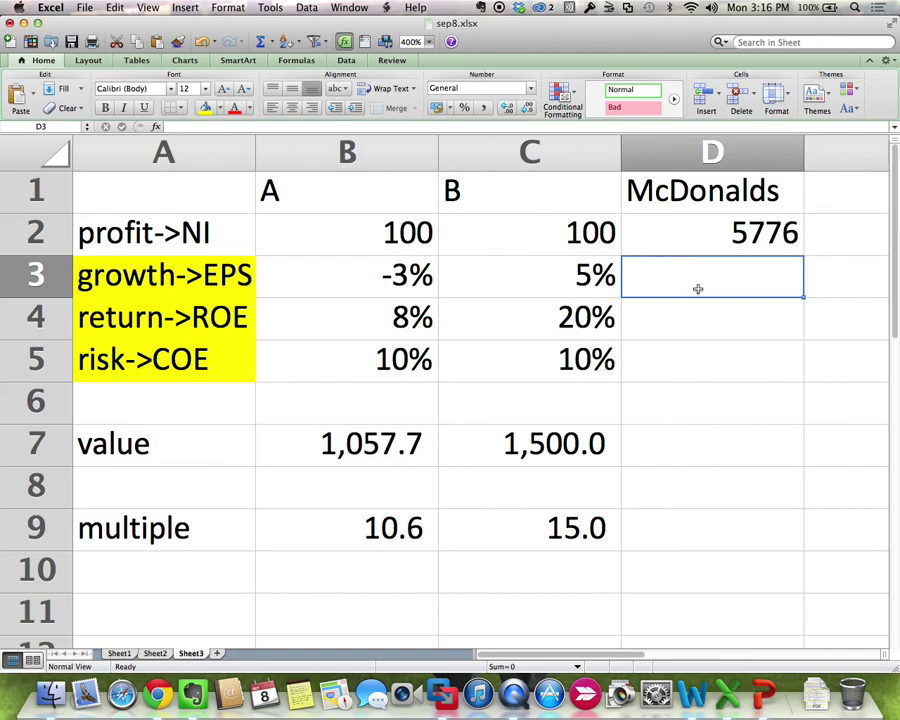
type("2%")
key("Return")
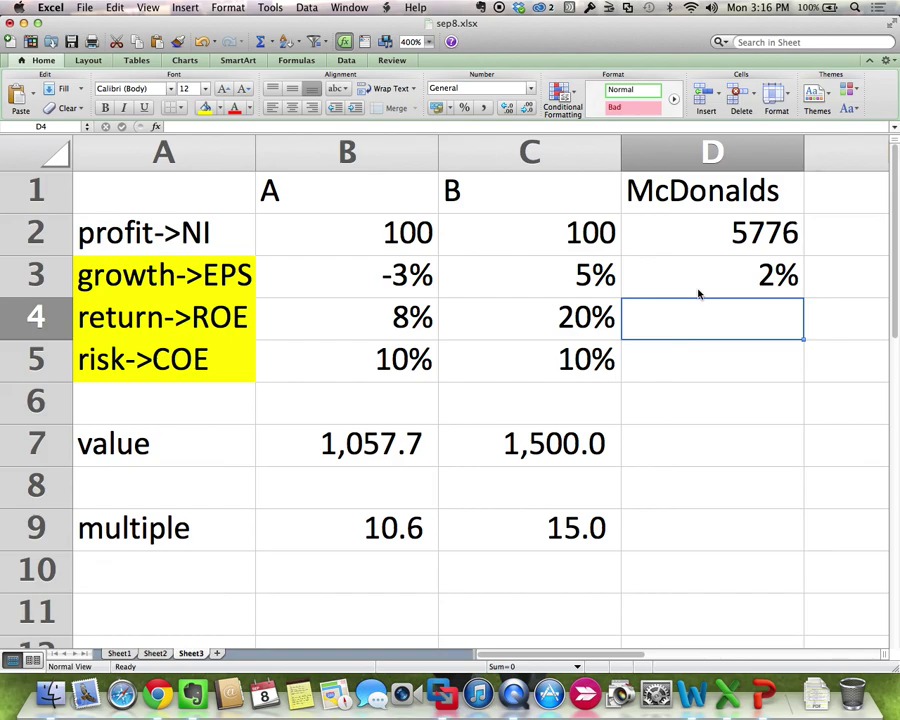
Check the Return on Equity estimates in the Bloomberg terminal and enter 36% as McDonald's return in D4 of the Excel sheet
key("super+Tab")
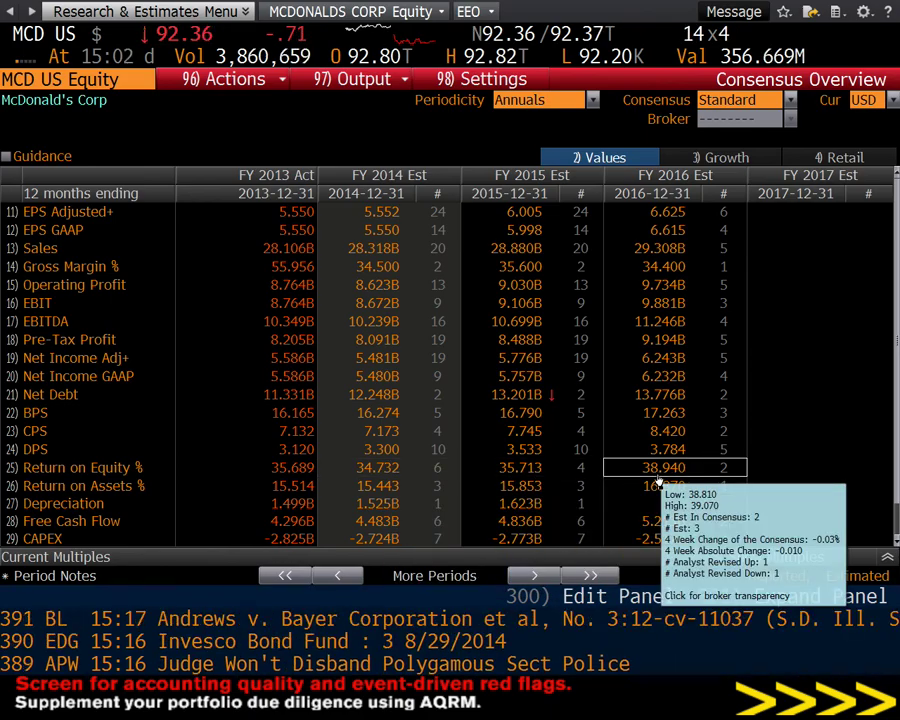
key("super+Tab")
type("36%")
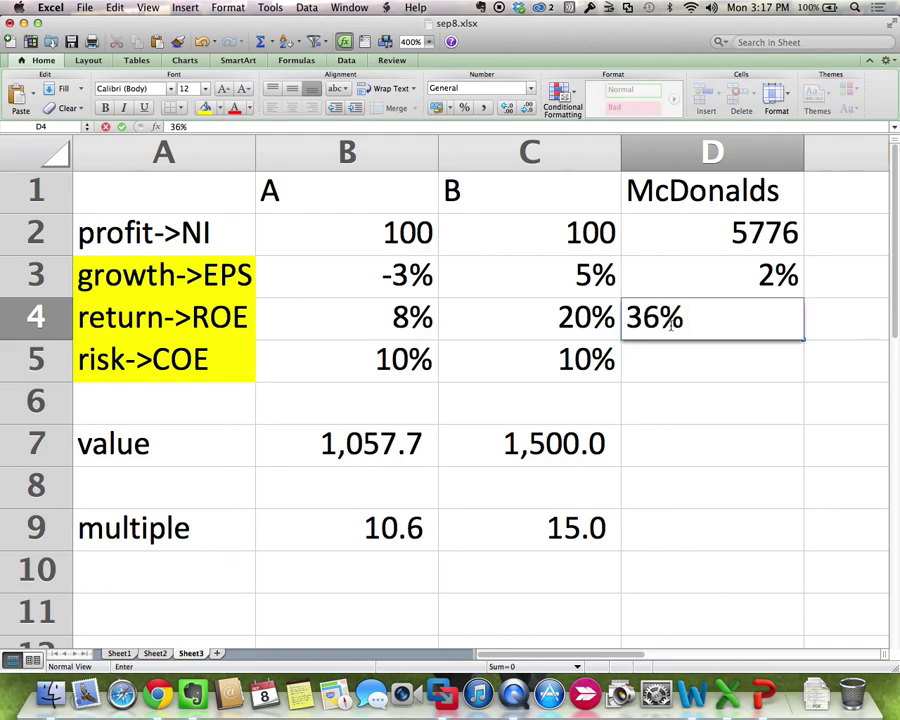
key("Return")
Look up McDonald's WACC in the Bloomberg terminal and enter its 7.3% cost of equity as the risk in D5 of the Excel sheet
key("super+Tab")
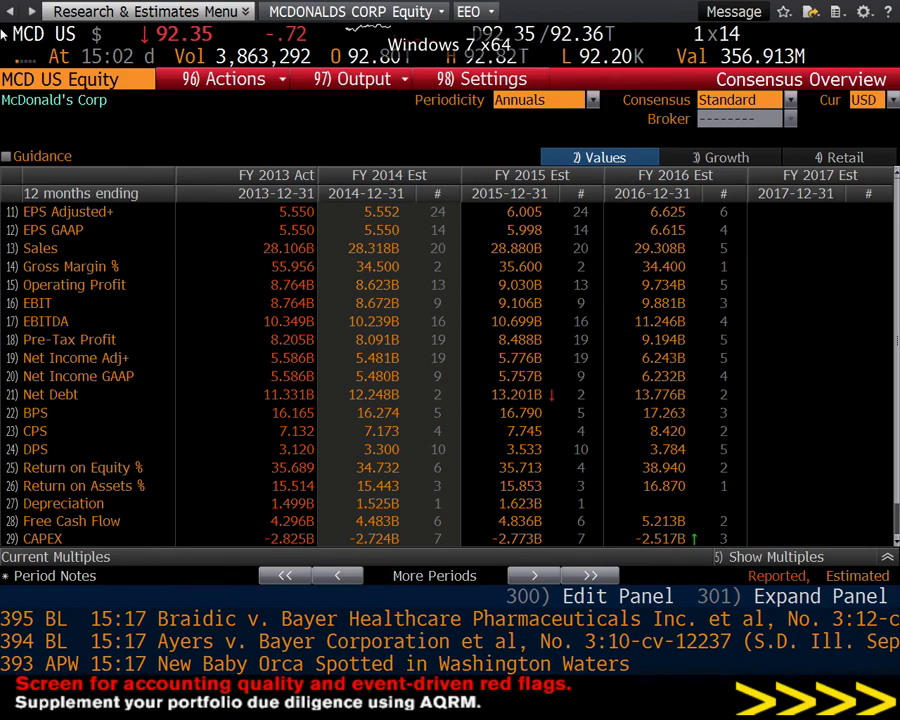
type("WACC")
key("Return")
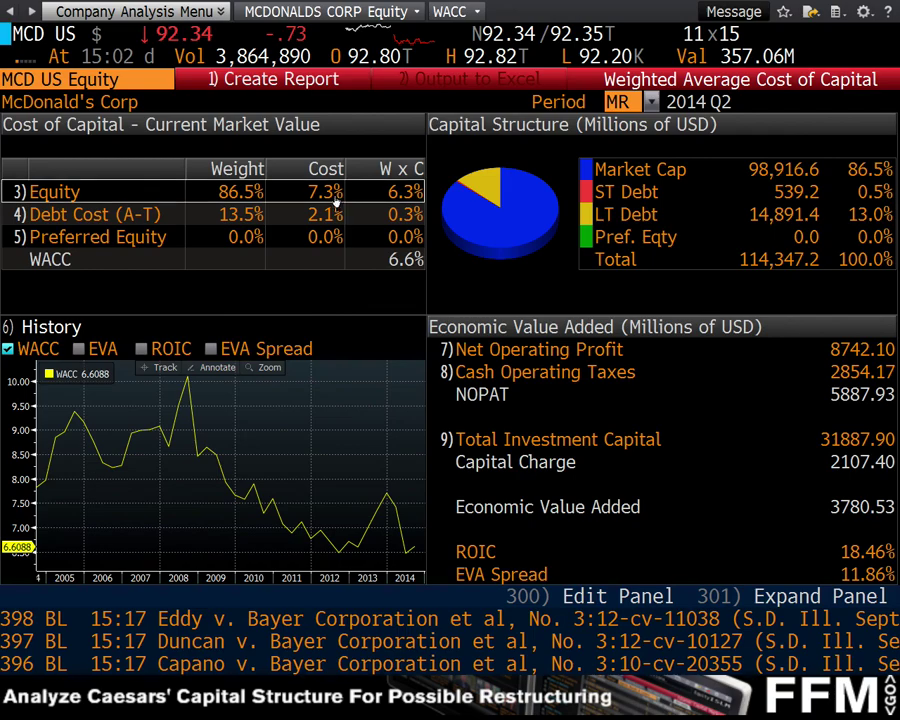
key("super+Tab")
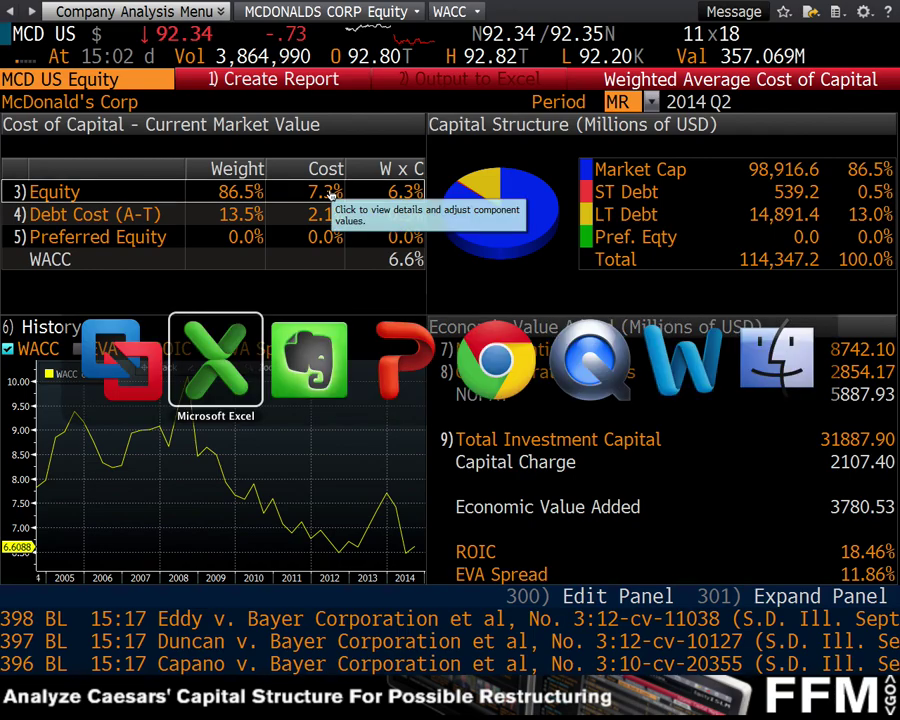
type("7.3%")
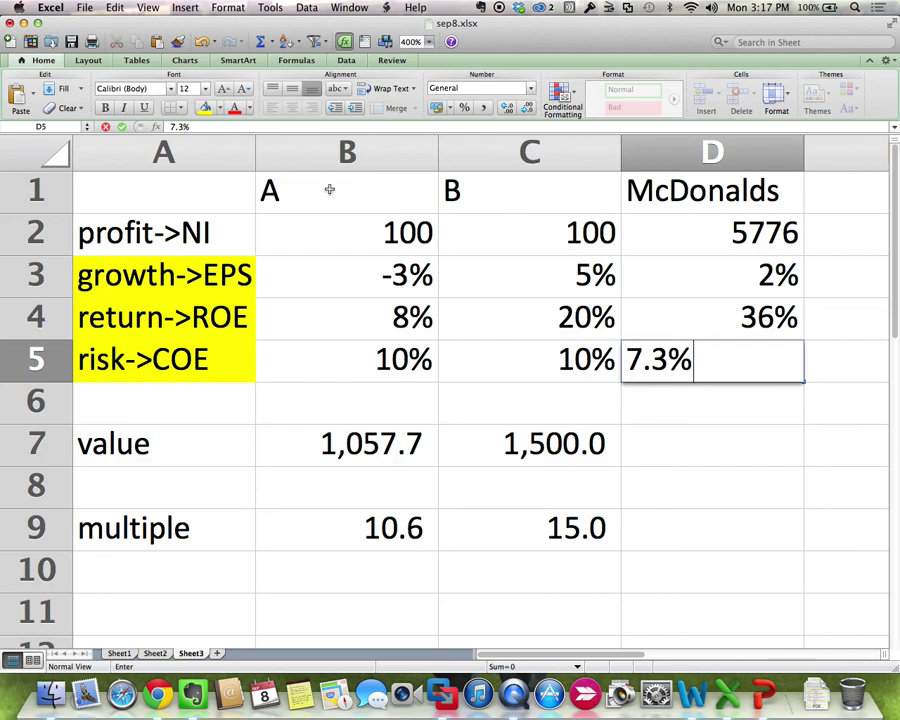
key("Return")
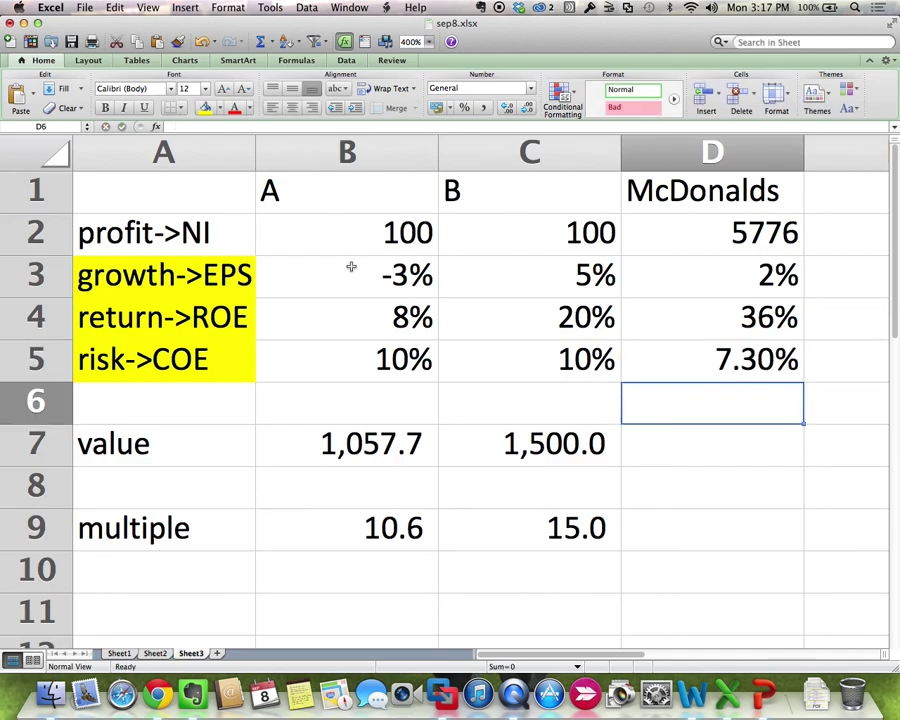
Copy company B's value and multiple formulas from C7:C9 into the McDonalds column at D7:D9
left_click_drag(512, 438, 460, 518)
key("super+c")
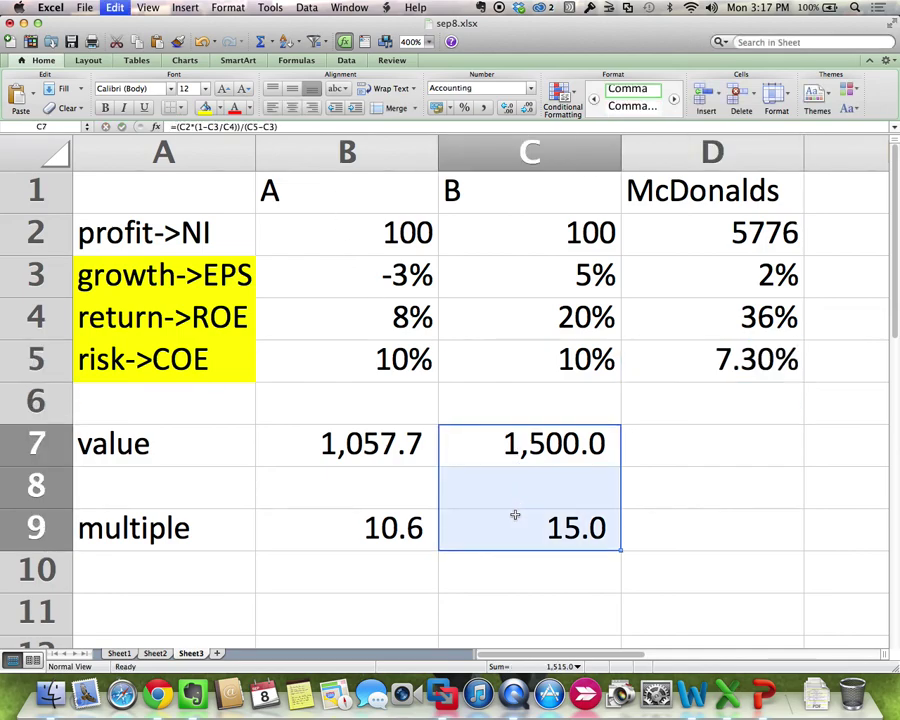
left_click(713, 435)
key("super+v")
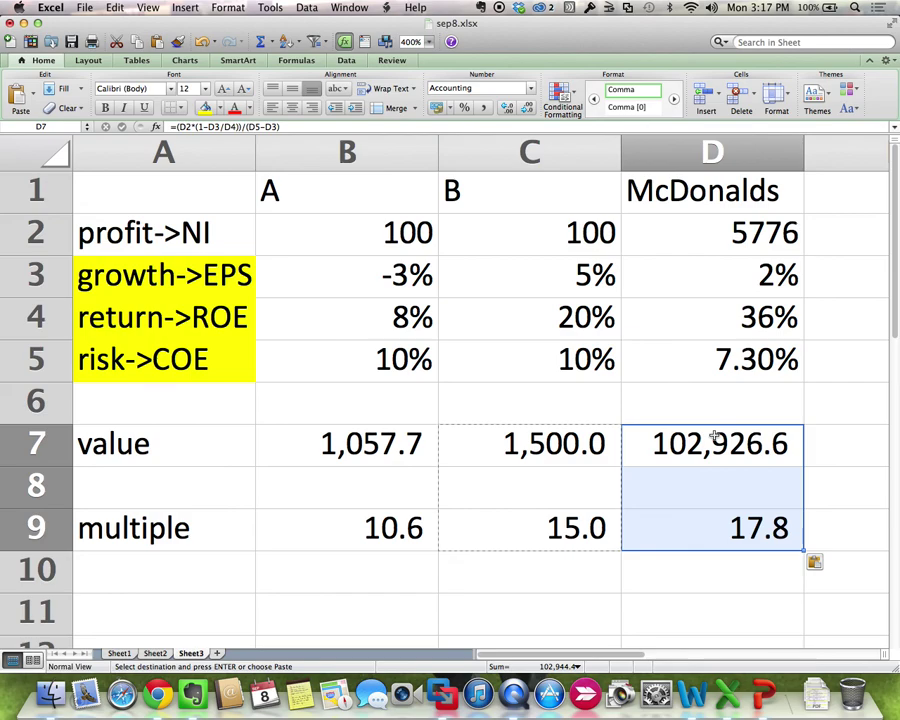
left_click(733, 438)
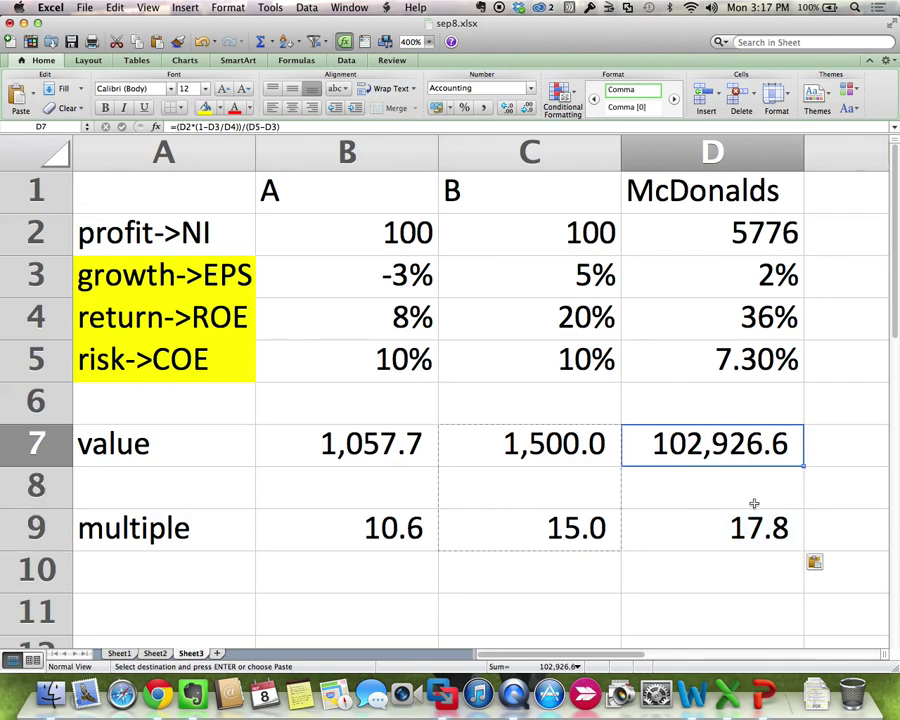
left_click(757, 538)
Switch to the Bloomberg terminal and reopen the EEO consensus overview to check McDonald's FY 2015 price-to-earnings multiple
key("super+Tab")
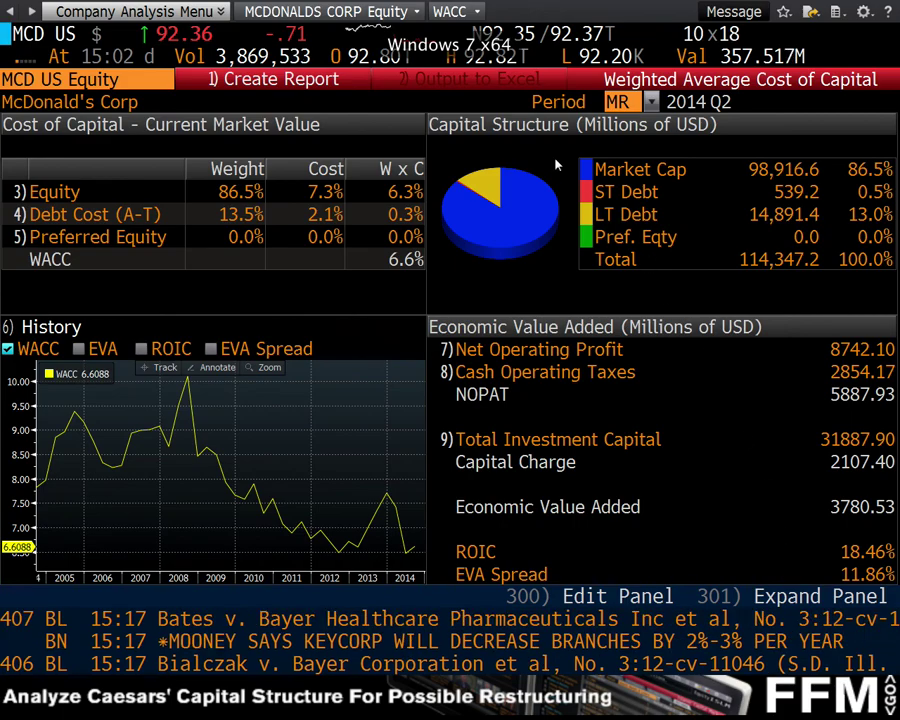
type("EEO")
key("Return")
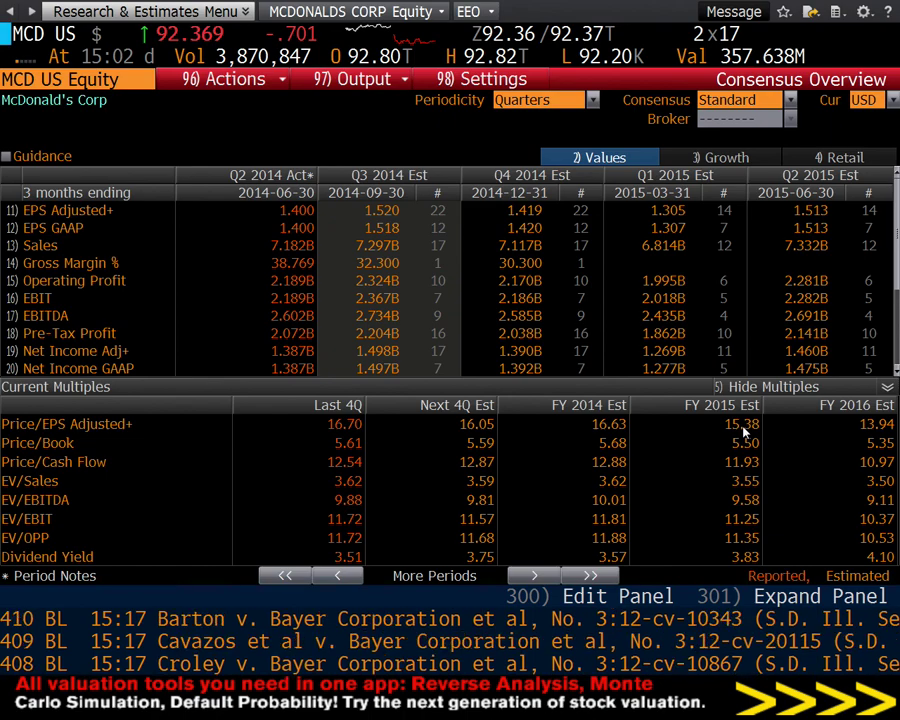
Switch back to Excel, set McDonald's growth in D3 to 1%, and select the value in D7
key("ctrl+Left")
left_click(743, 281)
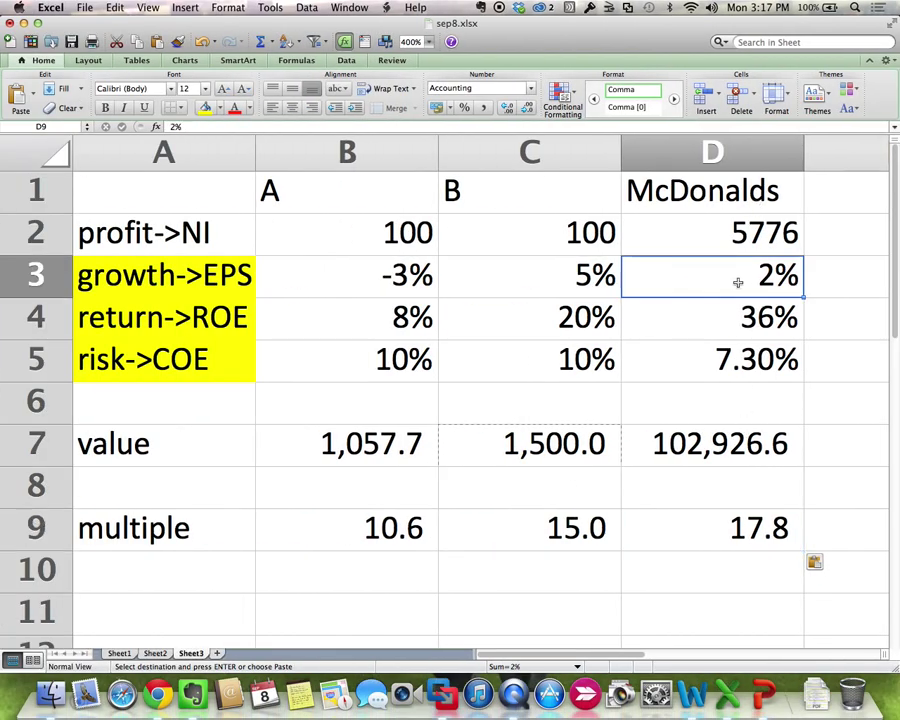
type("1")
key("Return")
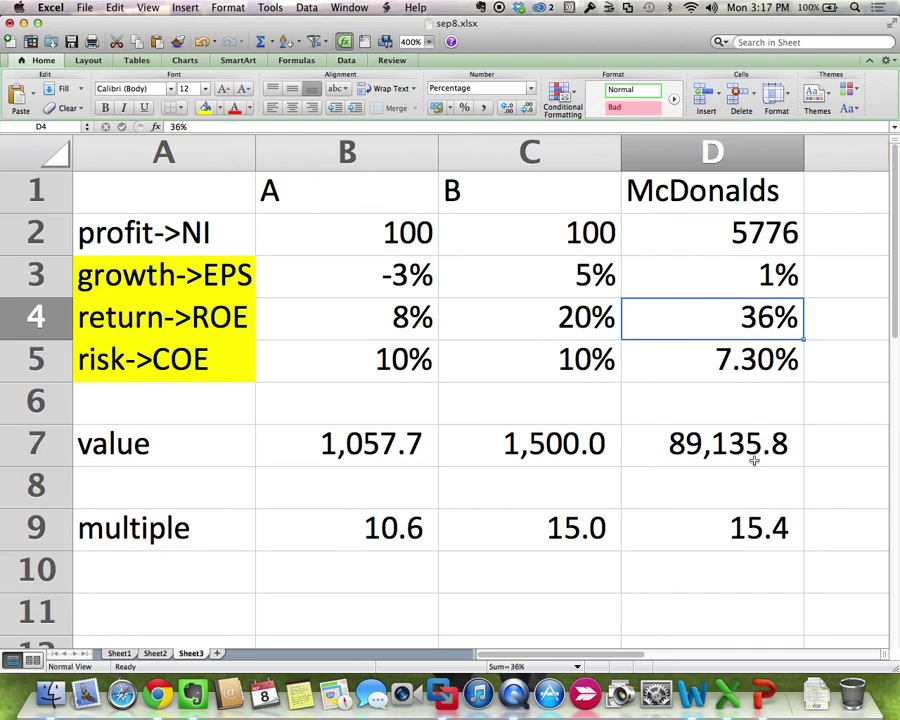
left_click(731, 442)
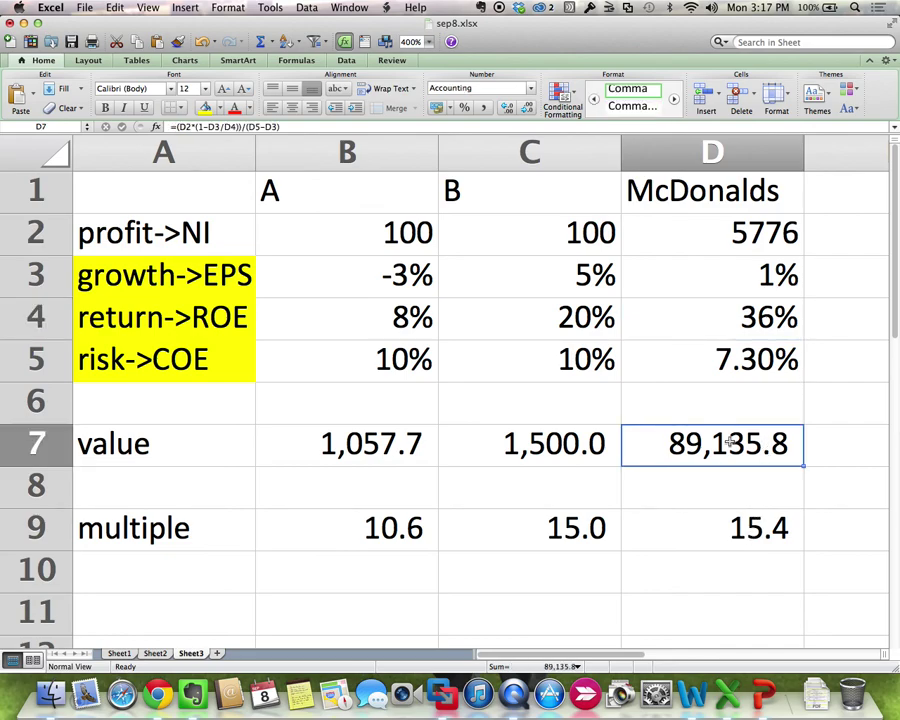
Switch to the Bloomberg terminal and open the DES description page for McDonald's to check its market cap
key("super+Tab")
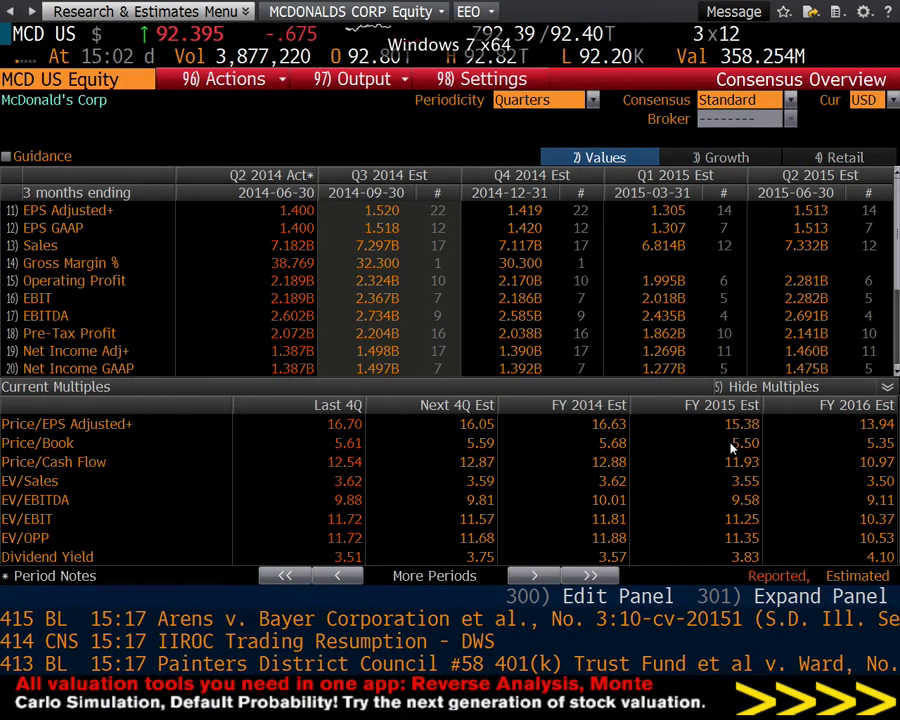
left_click(205, 32)
type("DES")
key("Return")
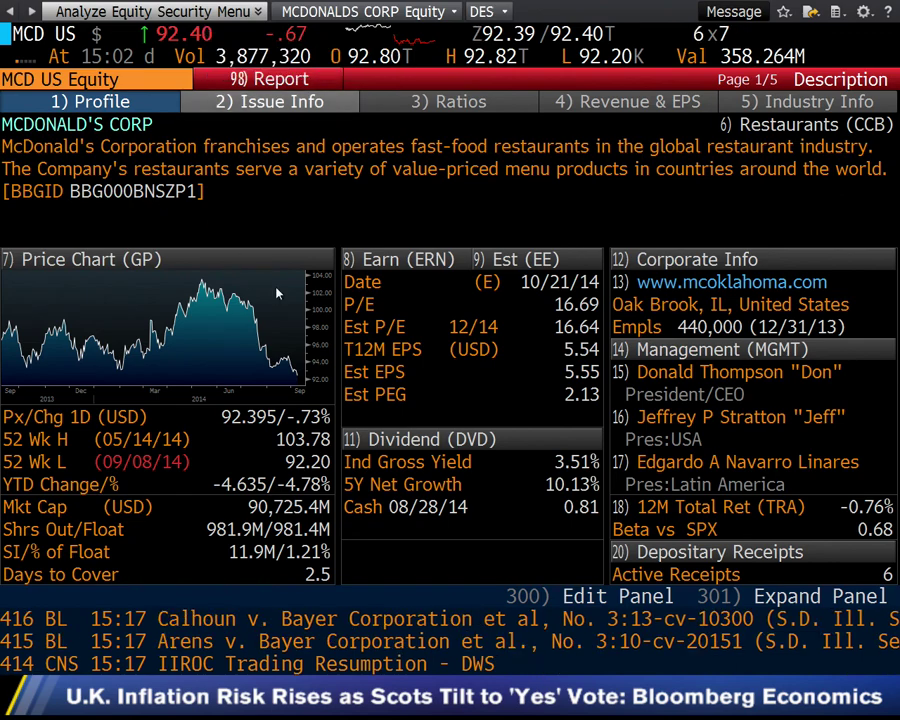